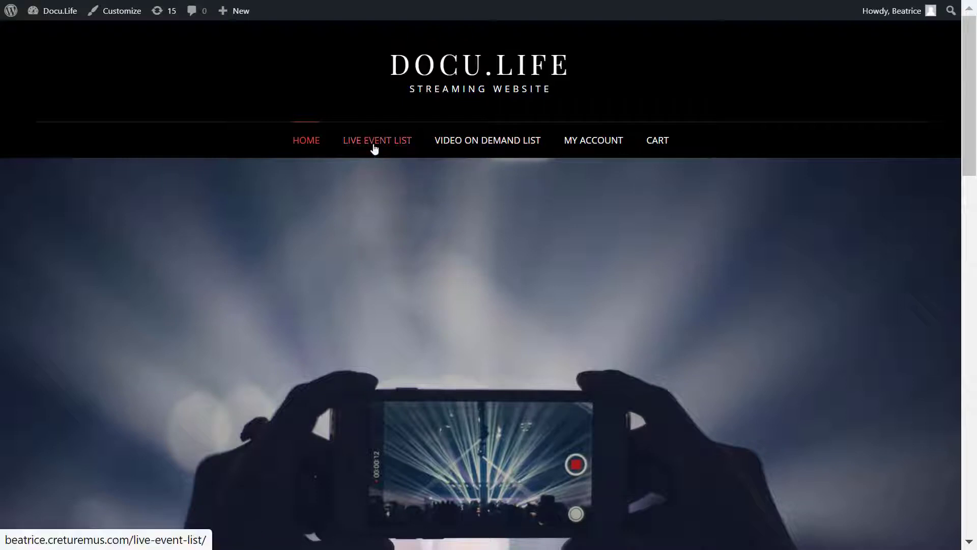
Go to the About WordPress page from the WordPress logo menu in the admin bar
{"action": "left_click", "coordinate": [10, 11]}
Review the Installed Plugins list, then go to the WpStream Credentials page
{"action": "mouse_move", "coordinate": [56, 415]}
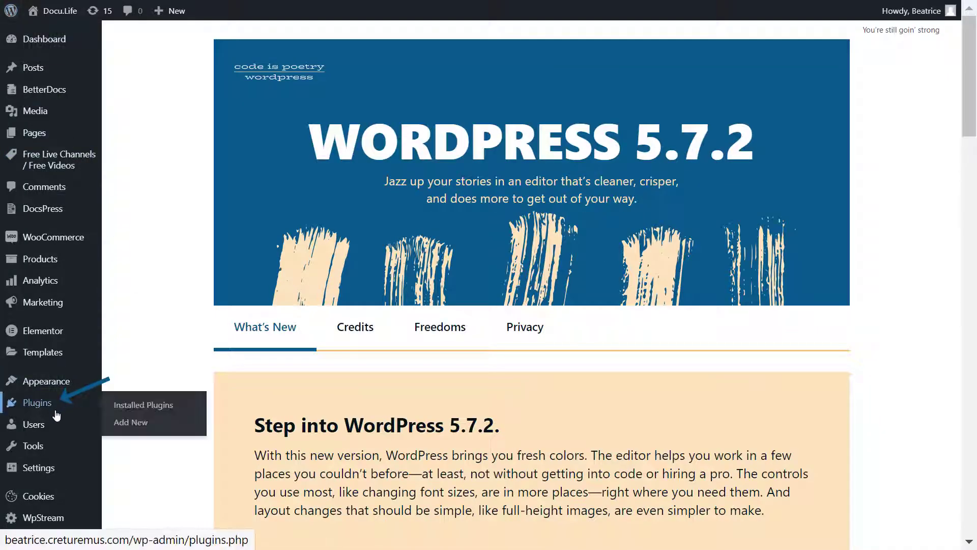
{"action": "left_click", "coordinate": [175, 416]}
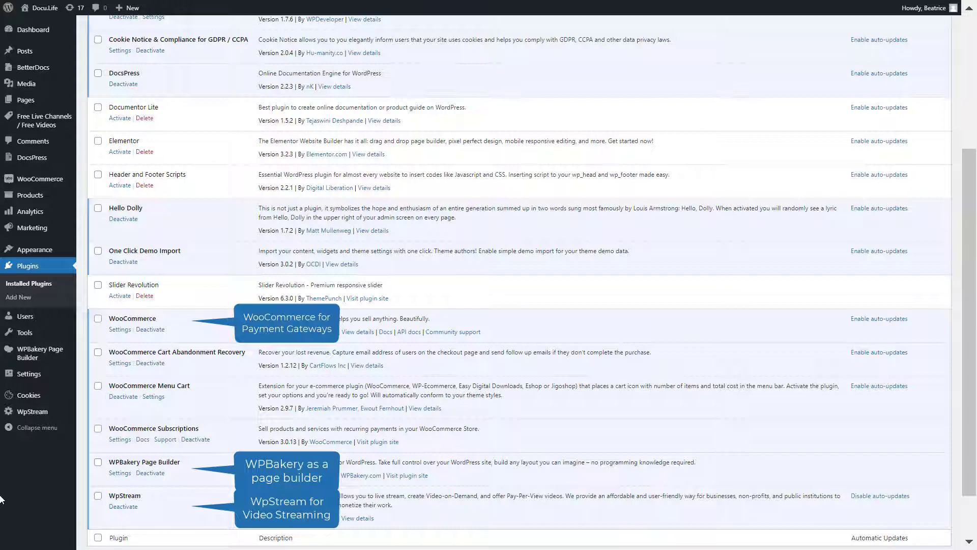
{"action": "mouse_move", "coordinate": [58, 415]}
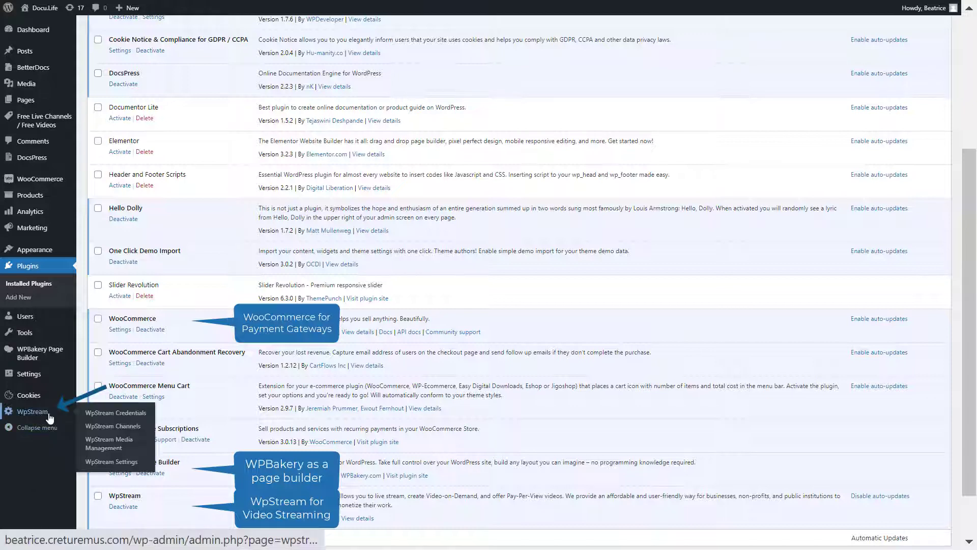
{"action": "left_click", "coordinate": [144, 417]}
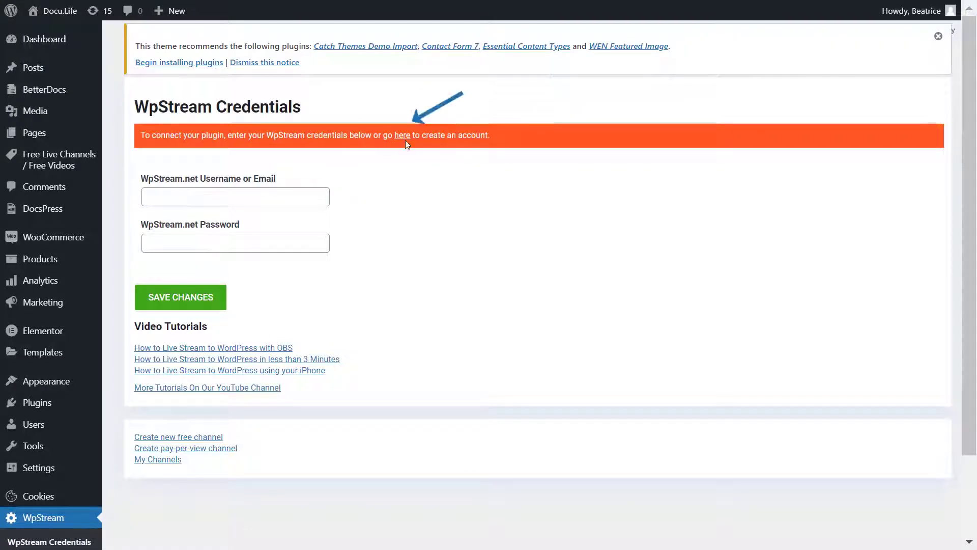
Register a free WpStream.net trial account with a first name, then request the email confirmation link
{"action": "left_click", "coordinate": [407, 138]}
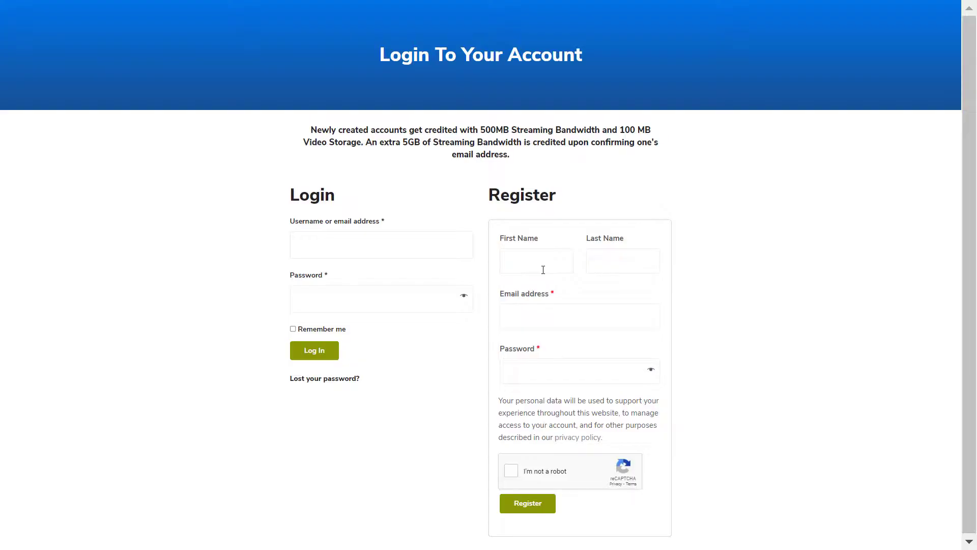
{"action": "left_click", "coordinate": [544, 259]}
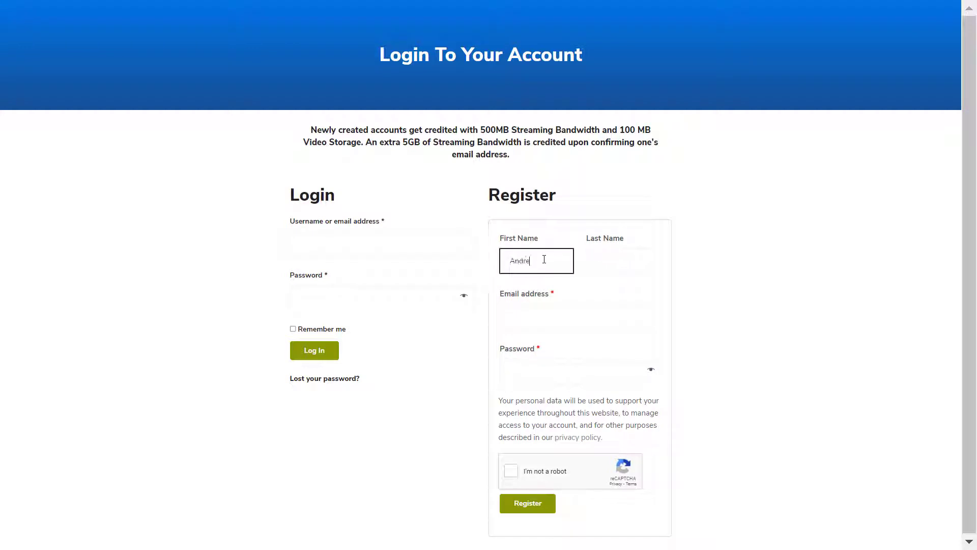
{"action": "type", "text": "Andre"}
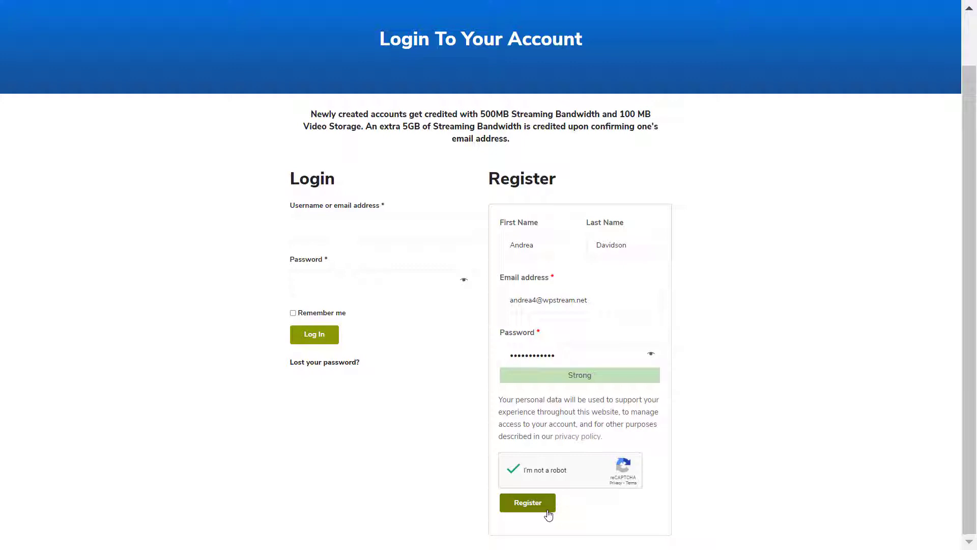
{"action": "left_click", "coordinate": [548, 510]}
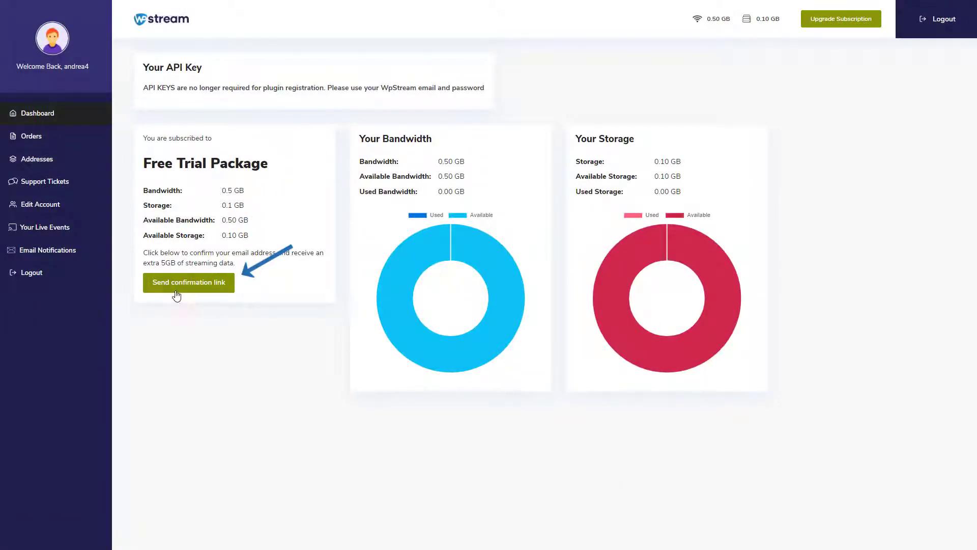
{"action": "left_click_drag", "start_coordinate": [144, 253], "coordinate": [238, 265]}
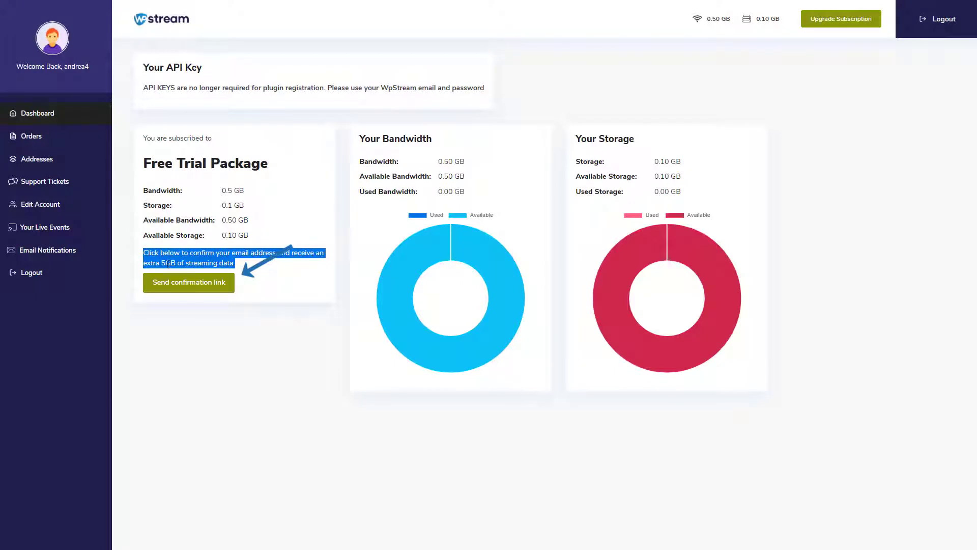
{"action": "left_click", "coordinate": [193, 284]}
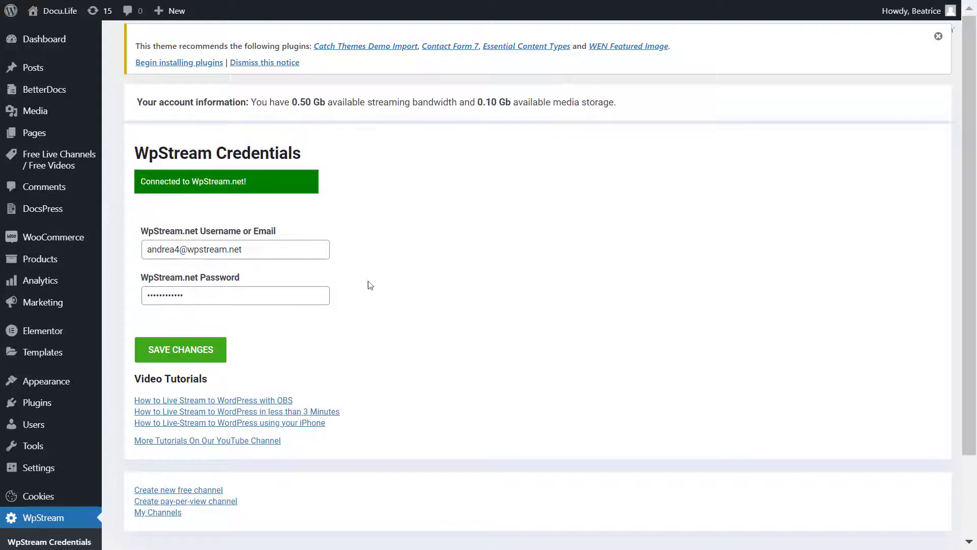
From WpStream Channels, add and publish a new free channel titled 'Free Channel'
{"action": "scroll", "coordinate": [370, 285], "scroll_direction": "down", "scroll_amount": 2}
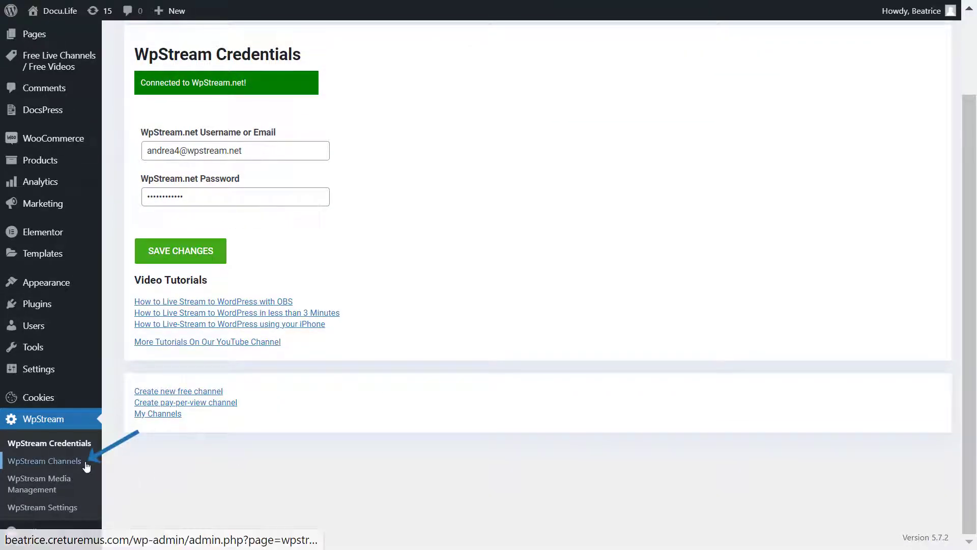
{"action": "left_click", "coordinate": [85, 464]}
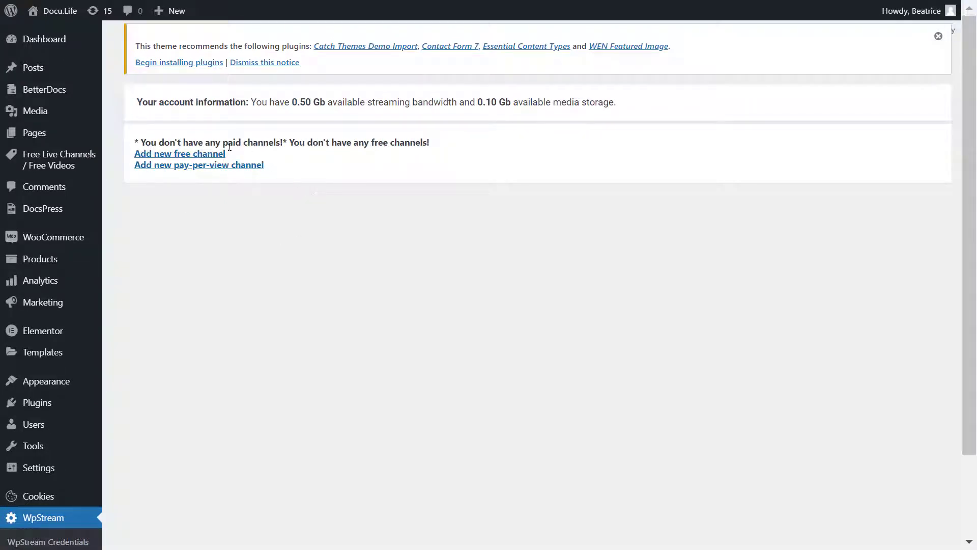
{"action": "left_click", "coordinate": [213, 160]}
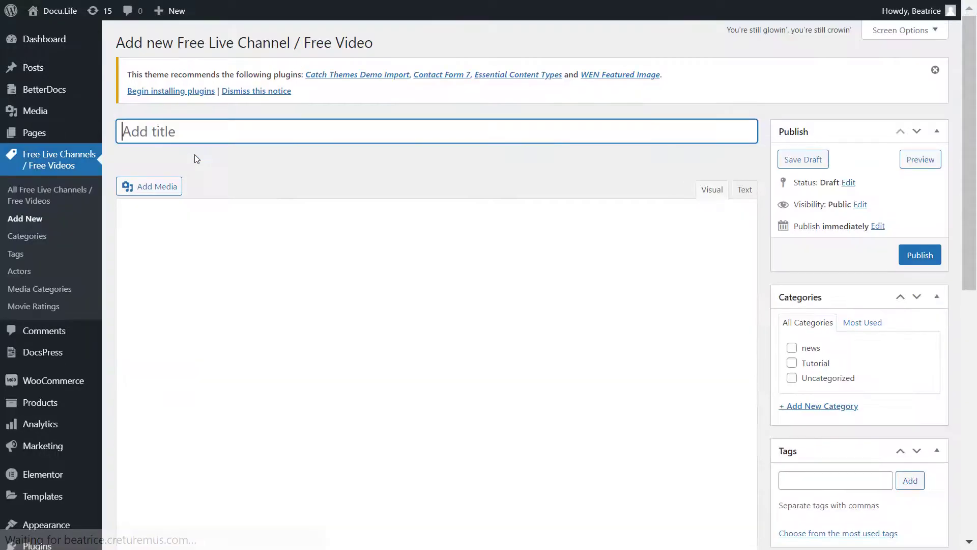
{"action": "type", "text": "Free Channel 1"}
{"action": "left_click", "coordinate": [628, 336]}
{"action": "left_click", "coordinate": [912, 257]}
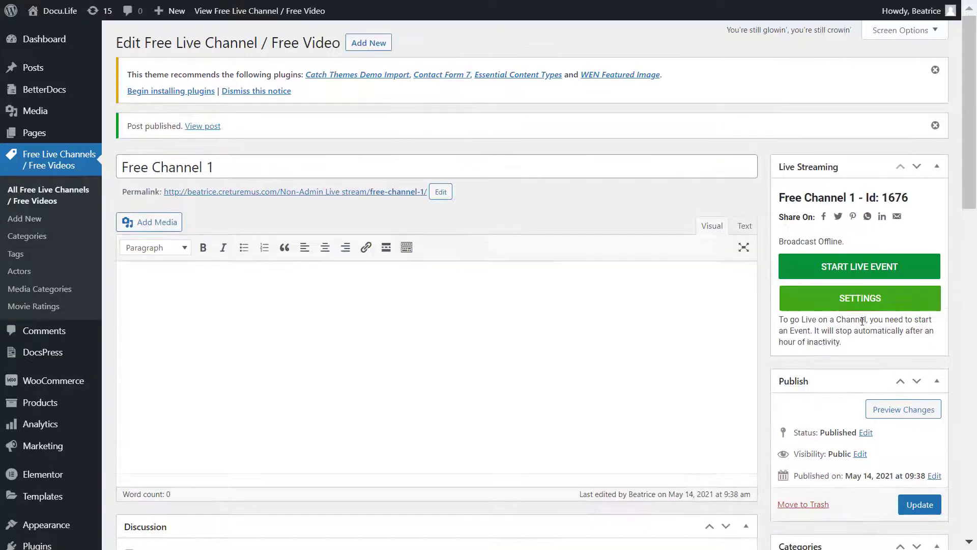
{"action": "scroll", "coordinate": [147, 375], "scroll_direction": "down", "scroll_amount": 2}
{"action": "scroll", "coordinate": [163, 371], "scroll_direction": "up", "scroll_amount": 2}
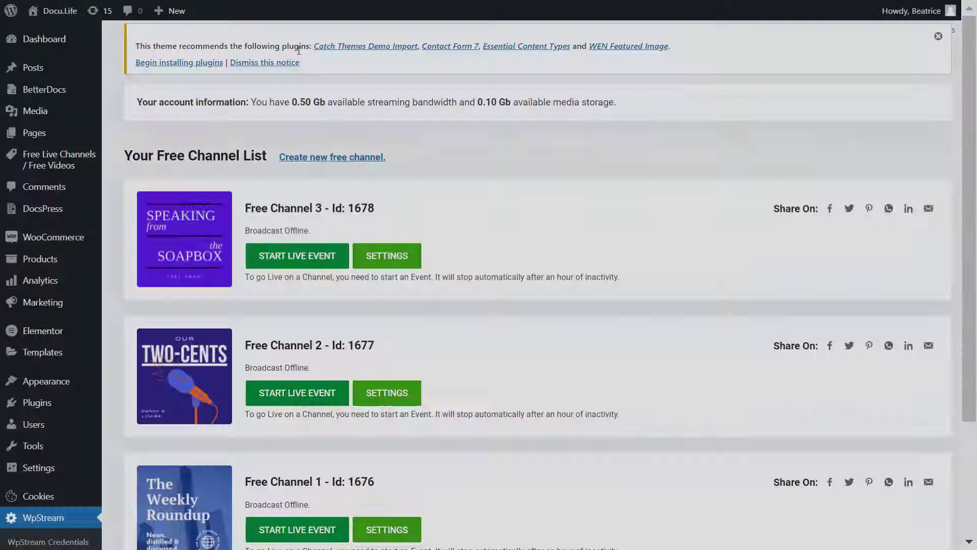
{"action": "scroll", "coordinate": [188, 156], "scroll_direction": "down", "scroll_amount": 2}
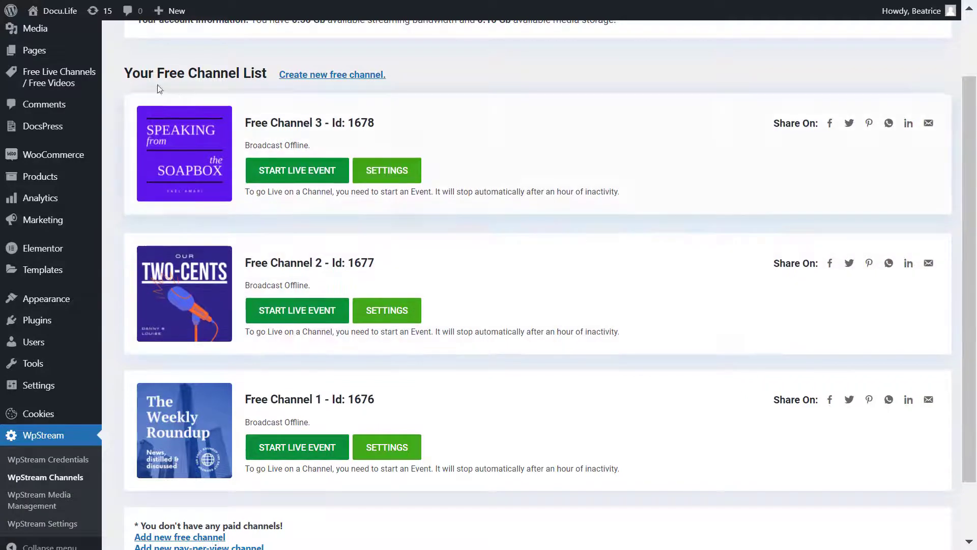
{"action": "scroll", "coordinate": [559, 202], "scroll_direction": "up", "scroll_amount": 1}
{"action": "scroll", "coordinate": [458, 356], "scroll_direction": "down", "scroll_amount": 2}
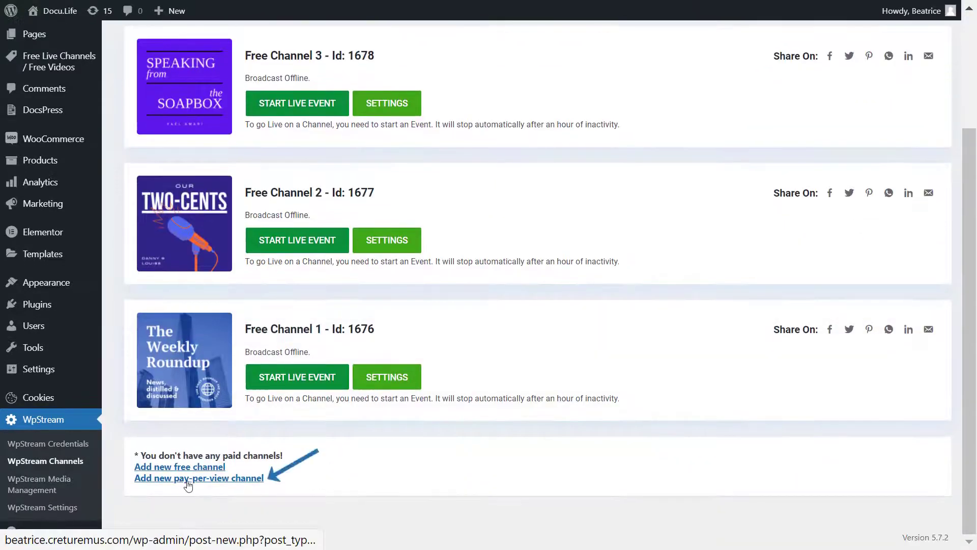
Create a pay-per-view product 'PPV channel' with the Live Channel product type and publish it
{"action": "left_click", "coordinate": [237, 484]}
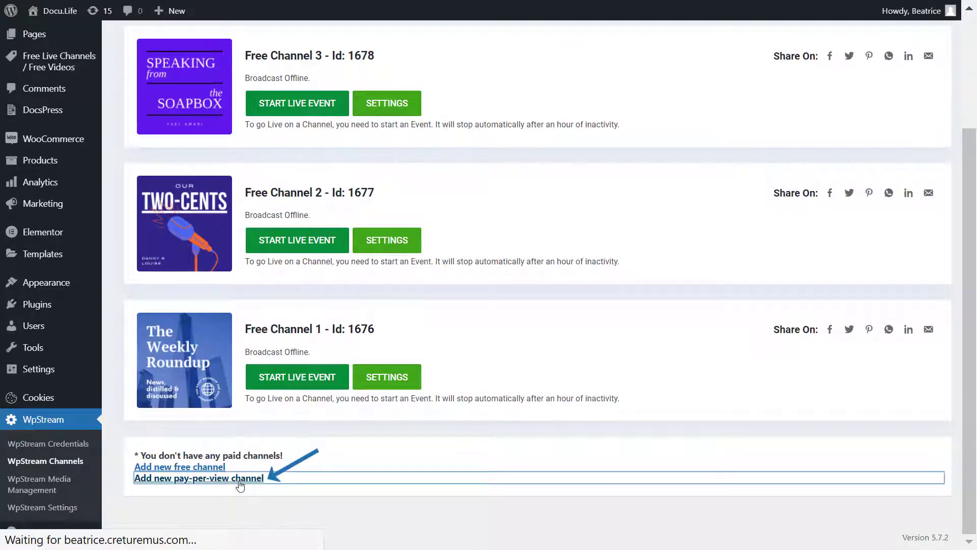
{"action": "type", "text": "PPV channel 1"}
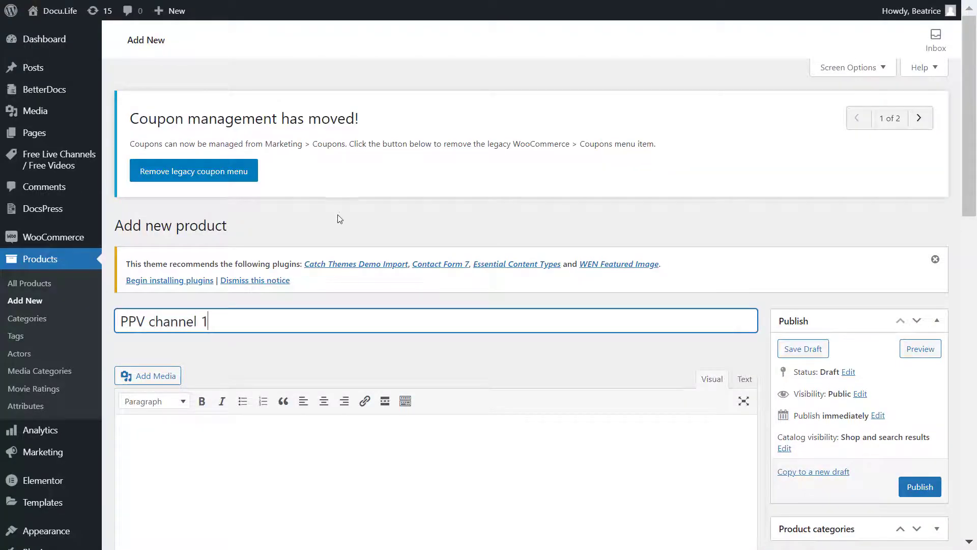
{"action": "scroll", "coordinate": [340, 219], "scroll_direction": "down", "scroll_amount": 6}
{"action": "left_click", "coordinate": [255, 355]}
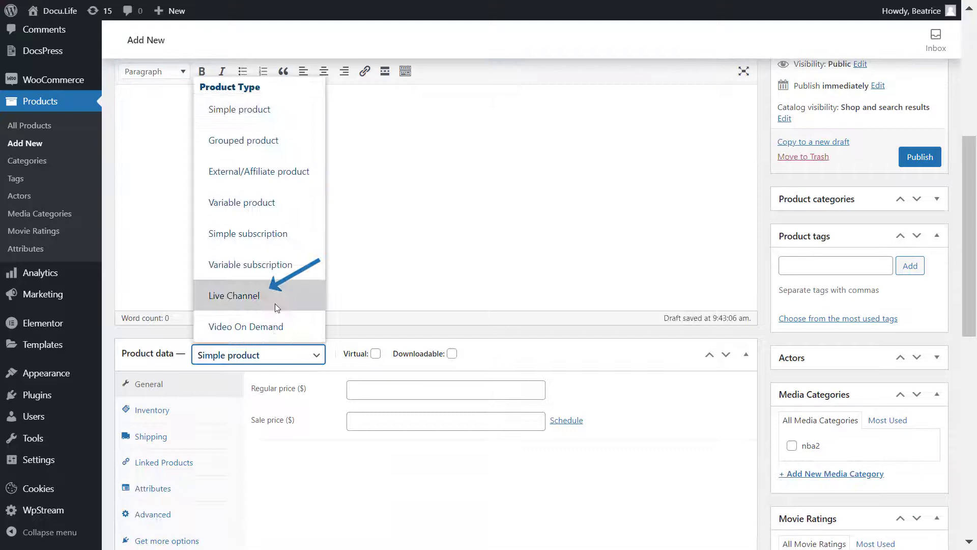
{"action": "left_click", "coordinate": [275, 304]}
{"action": "left_click", "coordinate": [395, 396]}
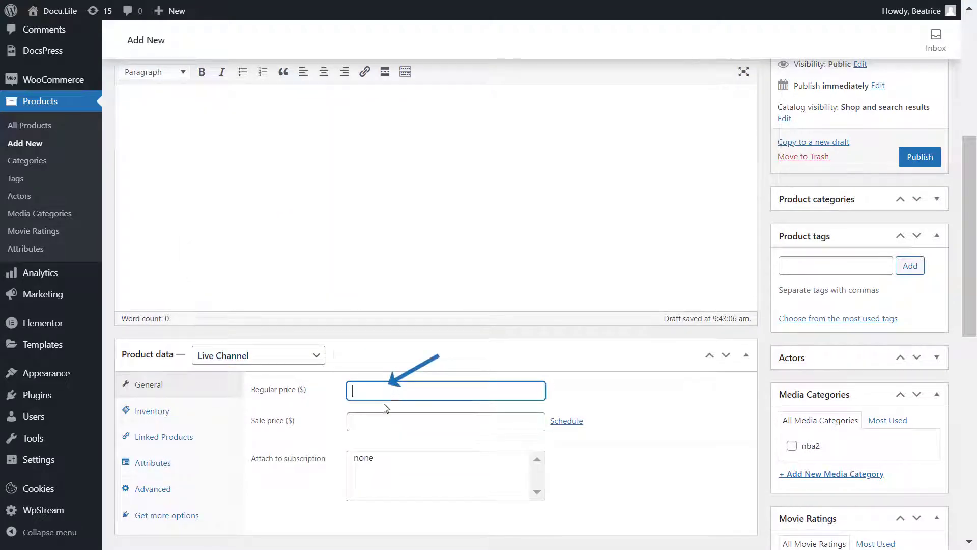
{"action": "scroll", "coordinate": [596, 425], "scroll_direction": "up", "scroll_amount": 4}
{"action": "left_click", "coordinate": [920, 357]}
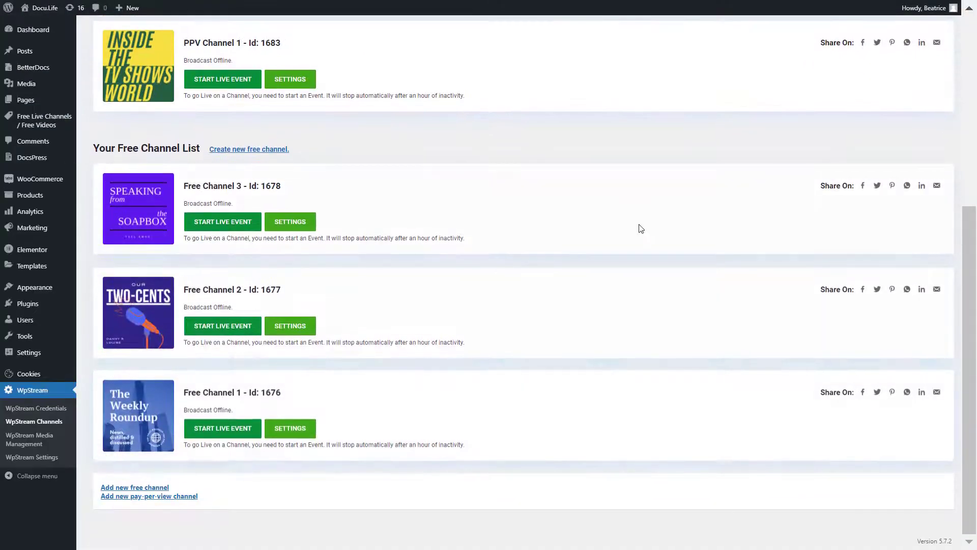
Turn on live stream recording in Free Channel 1's streaming settings
{"action": "left_click", "coordinate": [271, 424]}
{"action": "scroll", "coordinate": [415, 443], "scroll_direction": "down", "scroll_amount": 4}
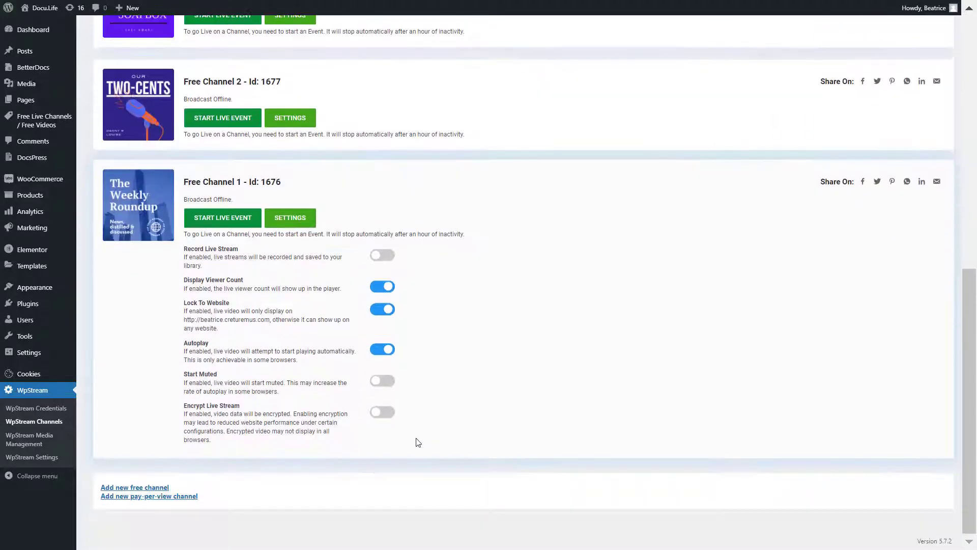
{"action": "left_click", "coordinate": [391, 262]}
Start live events on Free Channels 1–2 and PPV Channels 1–2, then begin Free Channel 1's browser broadcast
{"action": "left_click", "coordinate": [231, 226]}
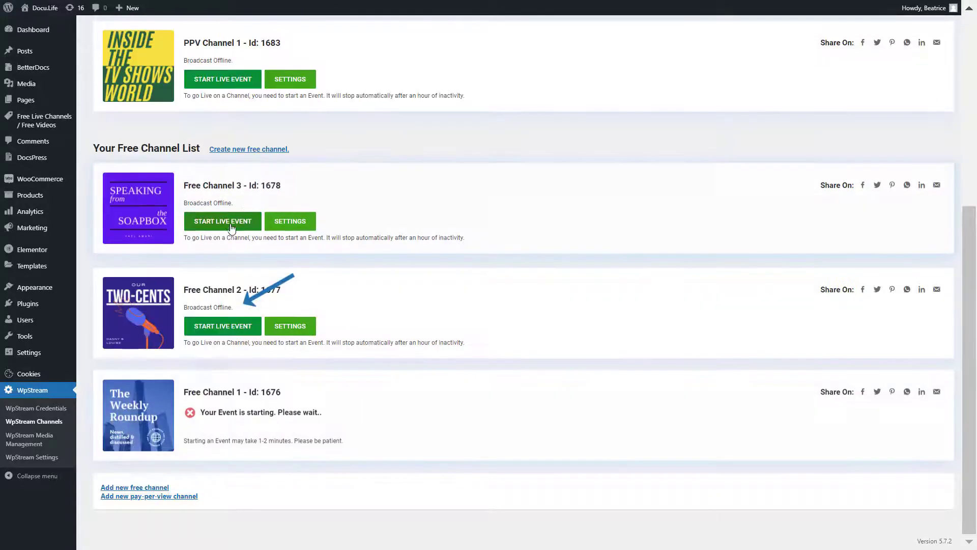
{"action": "left_click", "coordinate": [222, 324]}
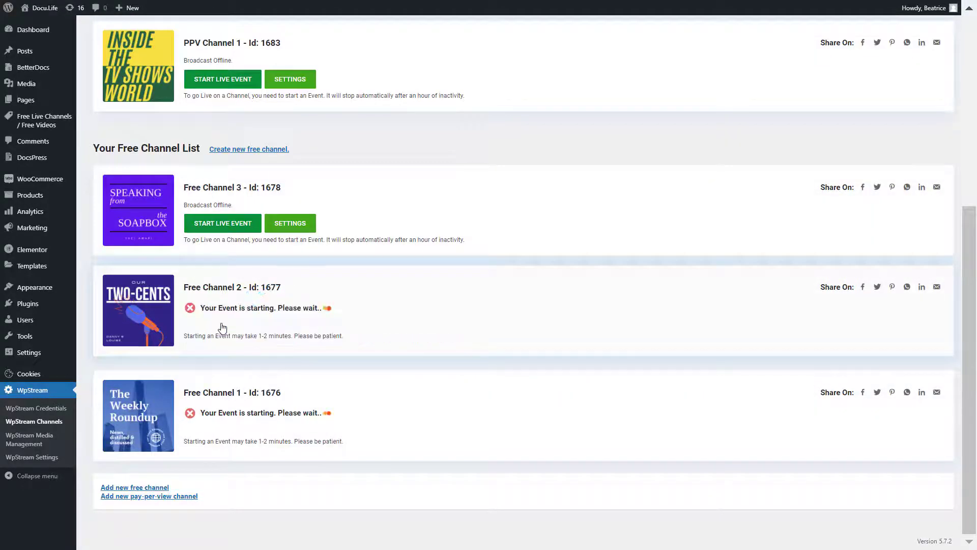
{"action": "scroll", "coordinate": [230, 344], "scroll_direction": "up", "scroll_amount": 6}
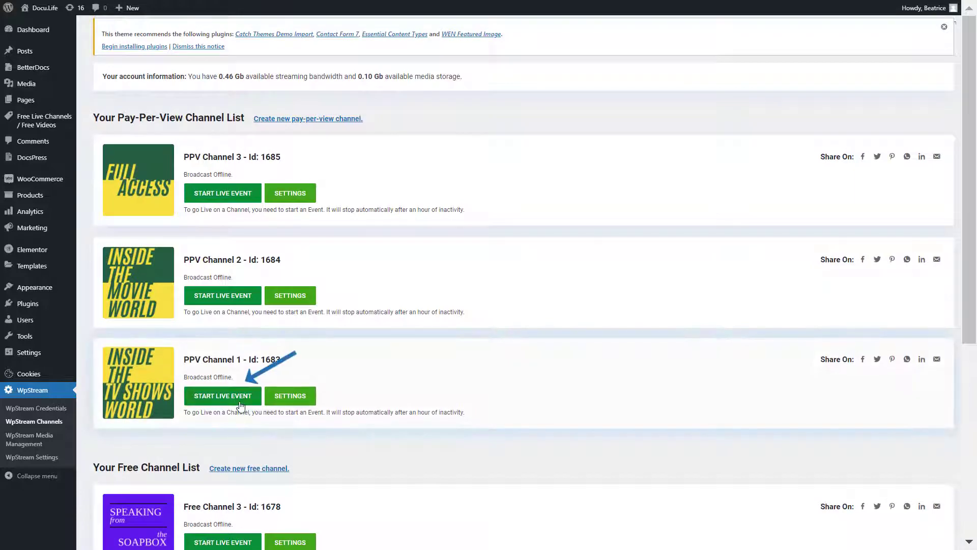
{"action": "left_click", "coordinate": [241, 402]}
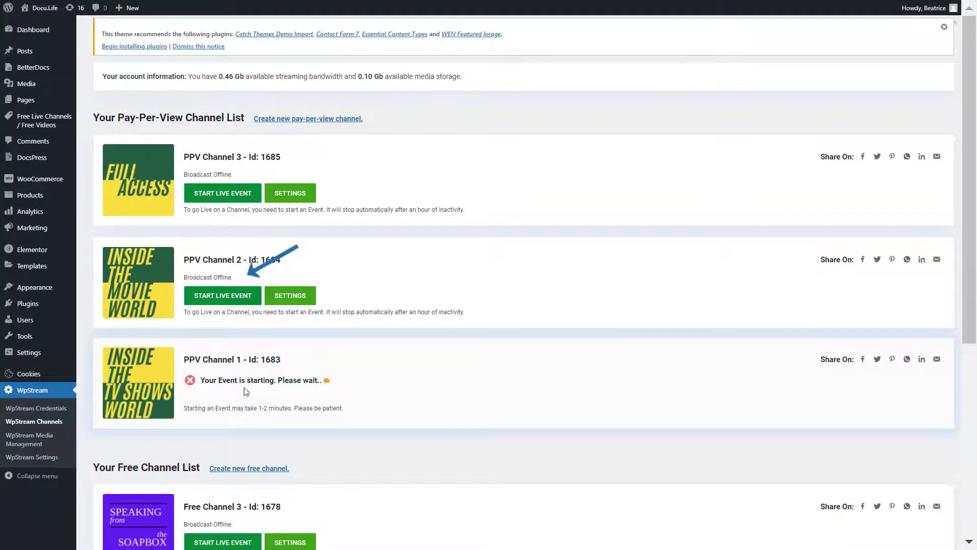
{"action": "left_click", "coordinate": [226, 296]}
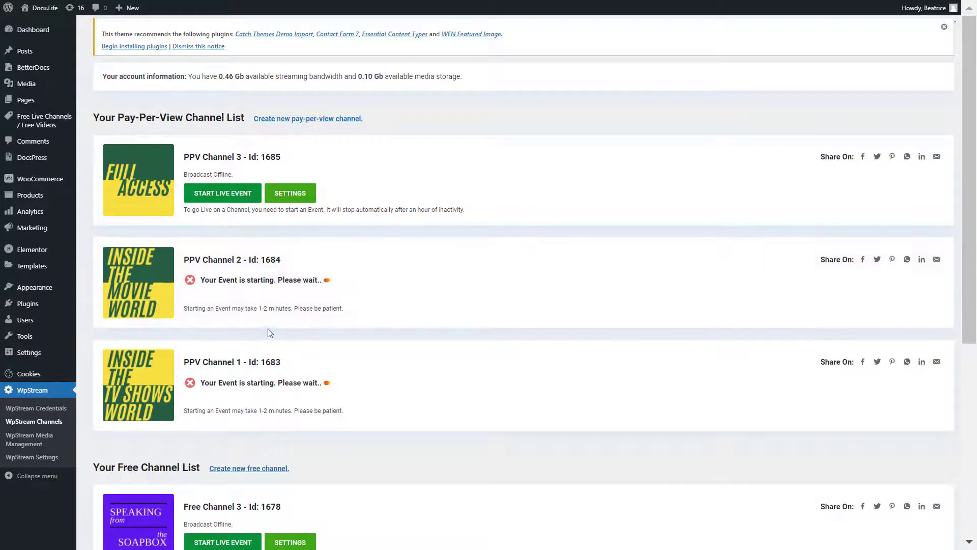
{"action": "scroll", "coordinate": [268, 328], "scroll_direction": "down", "scroll_amount": 6}
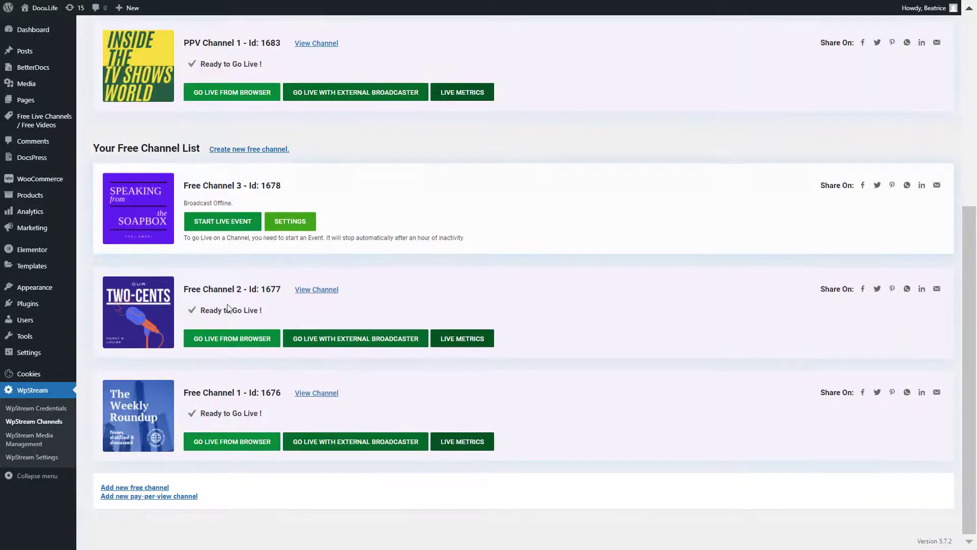
{"action": "left_click", "coordinate": [198, 439]}
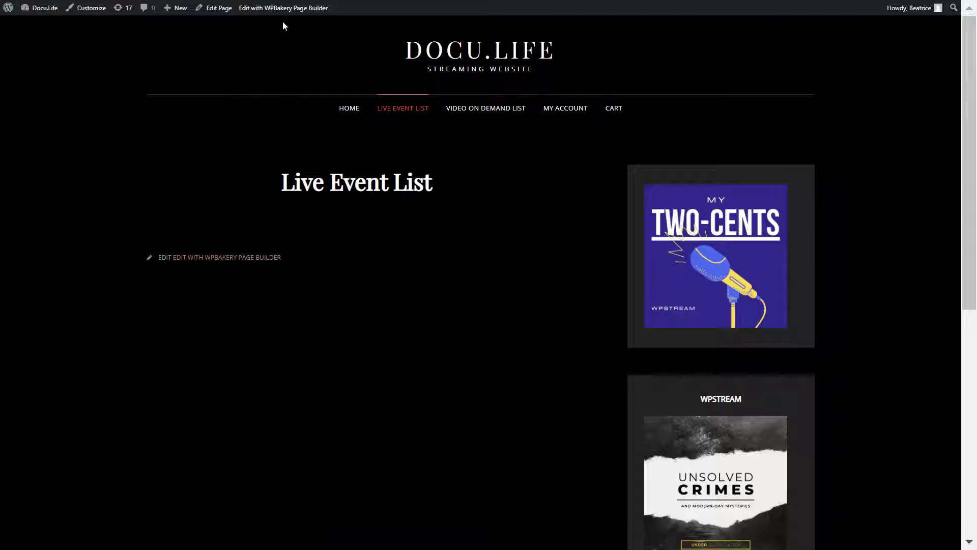
Add a WpStream Channel List element to the Live Event List page in WPBakery
{"action": "left_click", "coordinate": [272, 9]}
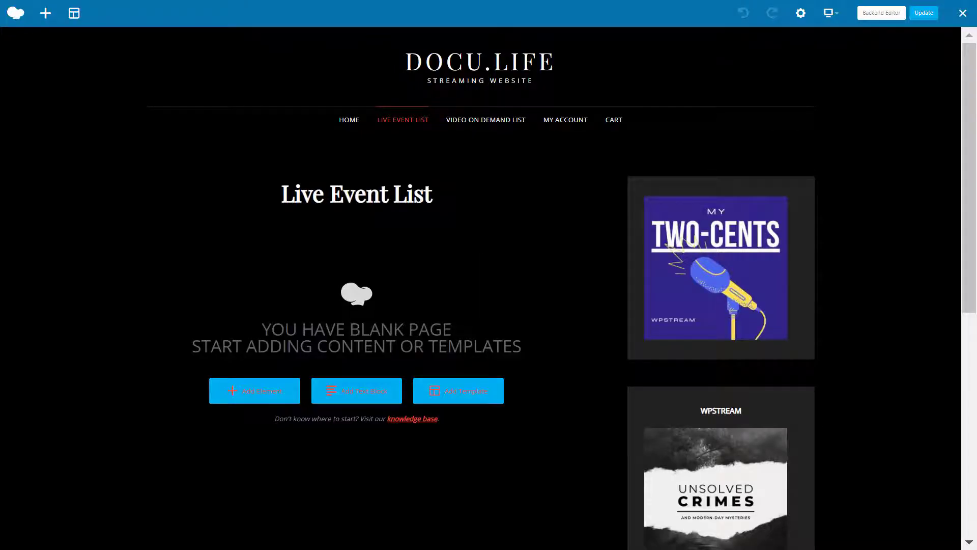
{"action": "left_click", "coordinate": [288, 402]}
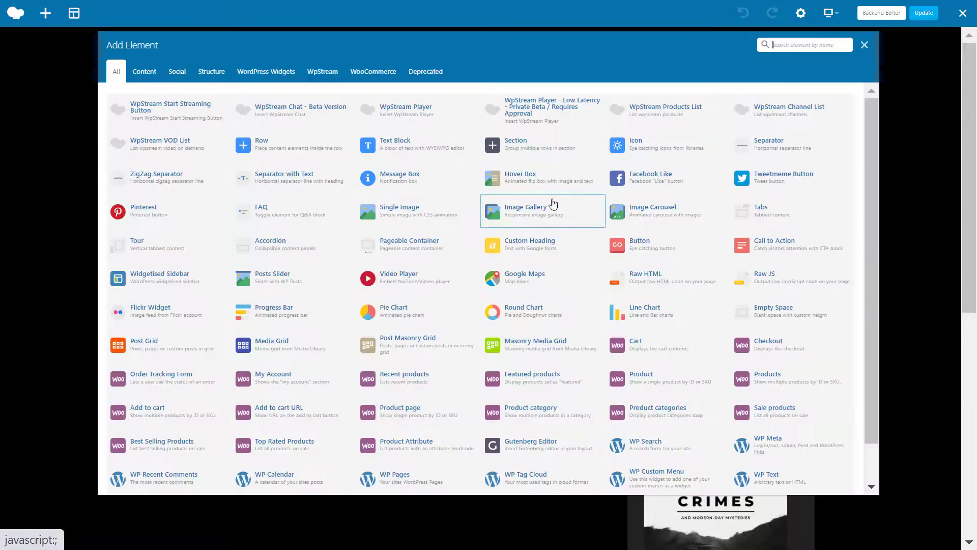
{"action": "left_click", "coordinate": [799, 47]}
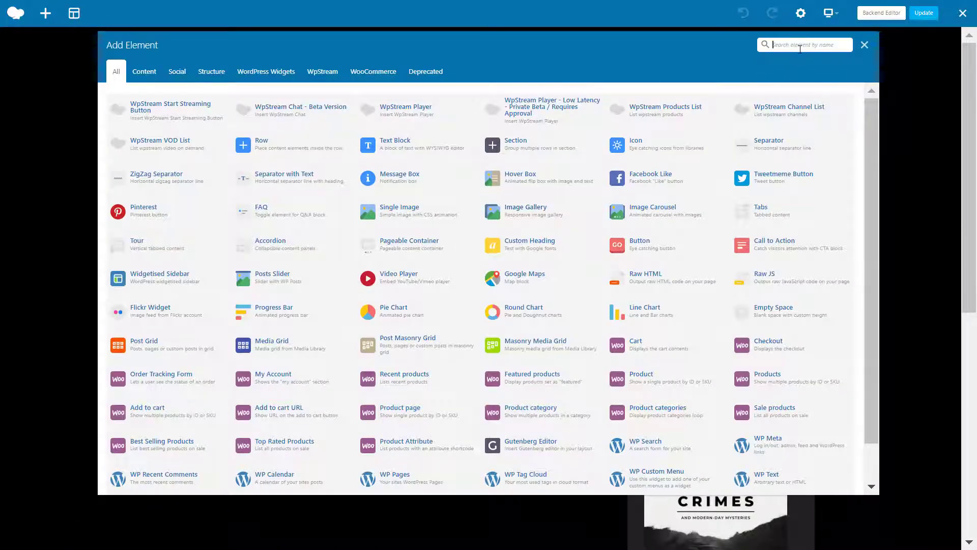
{"action": "left_click", "coordinate": [811, 117]}
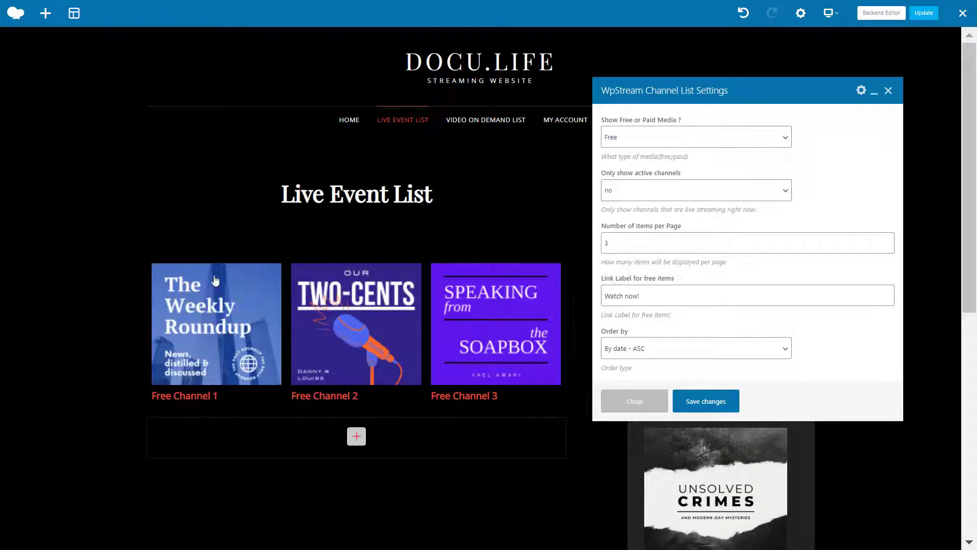
Set the list to Free media, active channels only, link label 'Click to Watch Now!', and save
{"action": "left_click", "coordinate": [740, 145]}
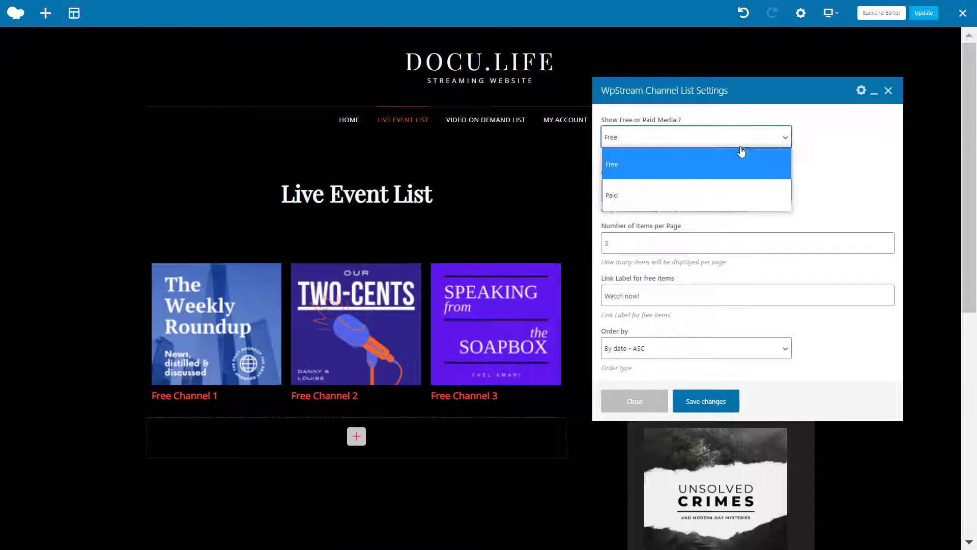
{"action": "left_click", "coordinate": [717, 169]}
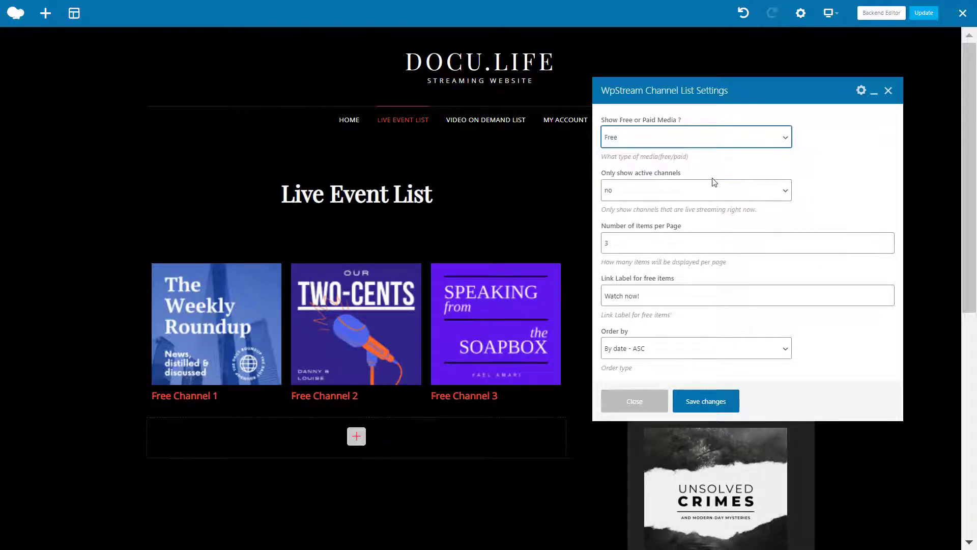
{"action": "left_click", "coordinate": [687, 191]}
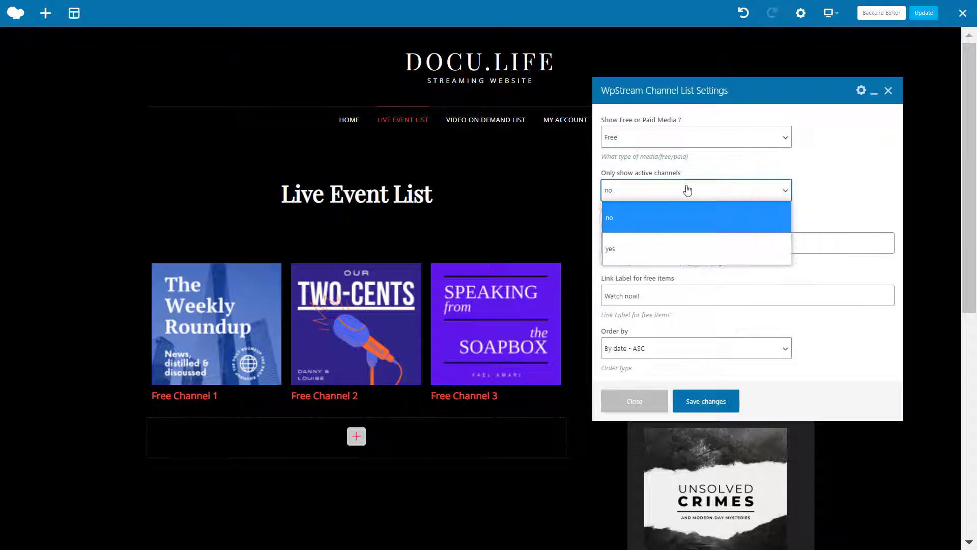
{"action": "left_click", "coordinate": [687, 190]}
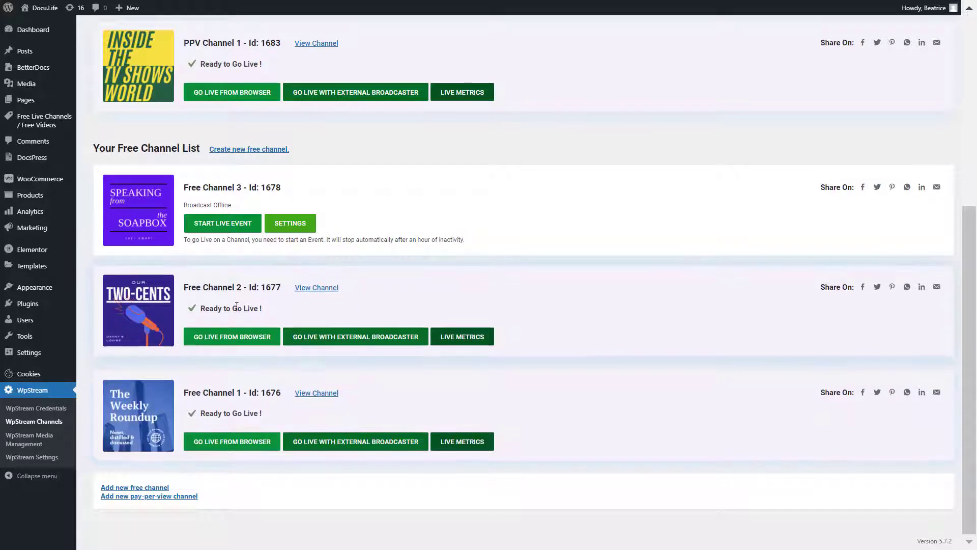
{"action": "left_click_drag", "start_coordinate": [182, 203], "coordinate": [232, 202]}
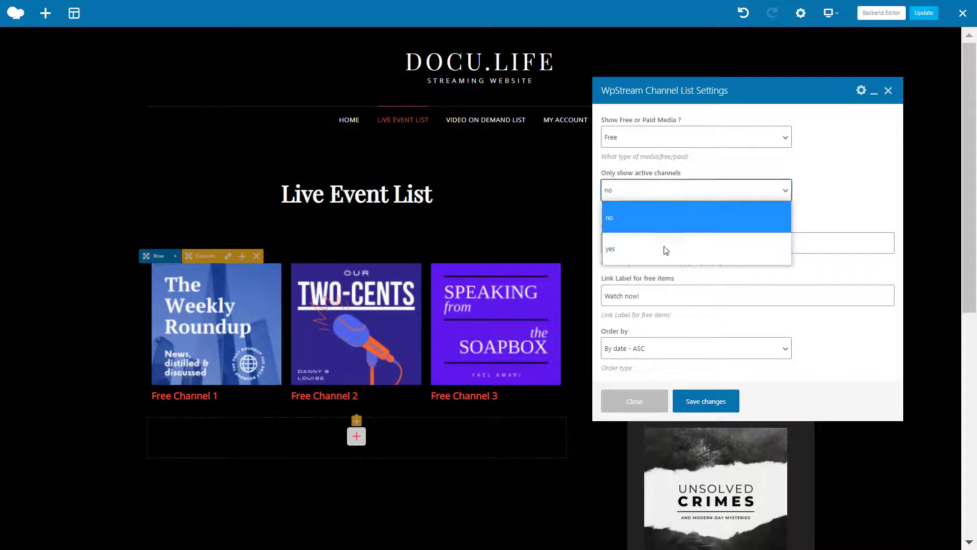
{"action": "left_click", "coordinate": [660, 247]}
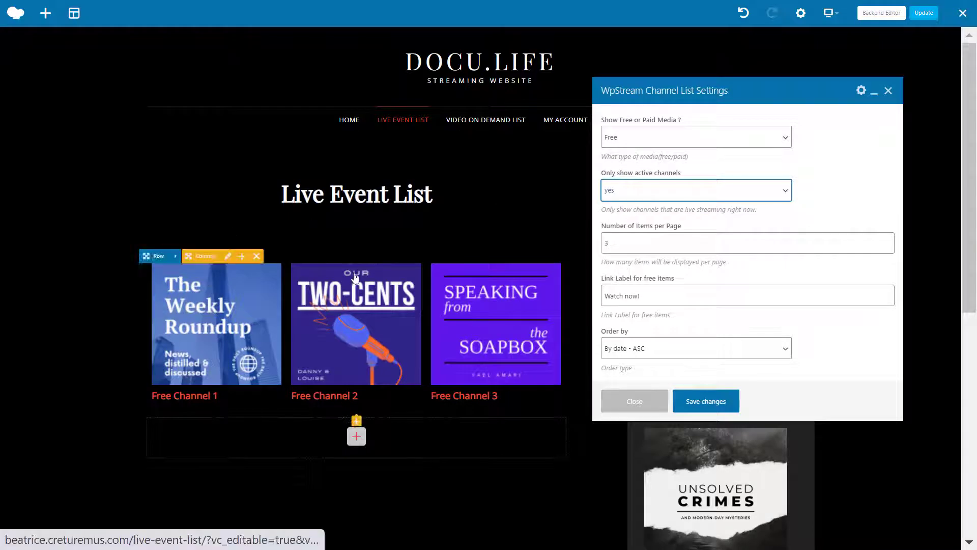
{"action": "triple_click", "coordinate": [648, 290]}
{"action": "type", "text": "Click"}
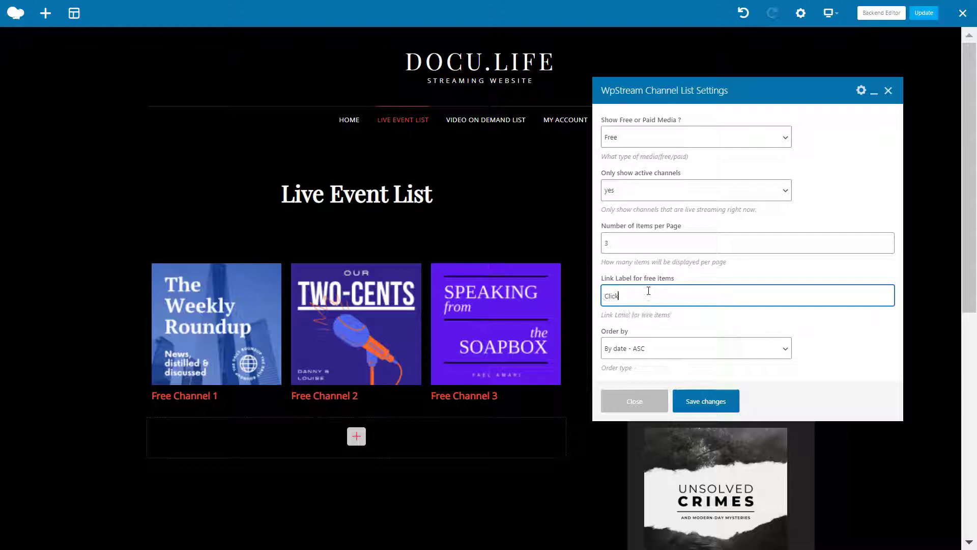
{"action": "type", "text": " to Watch Now"}
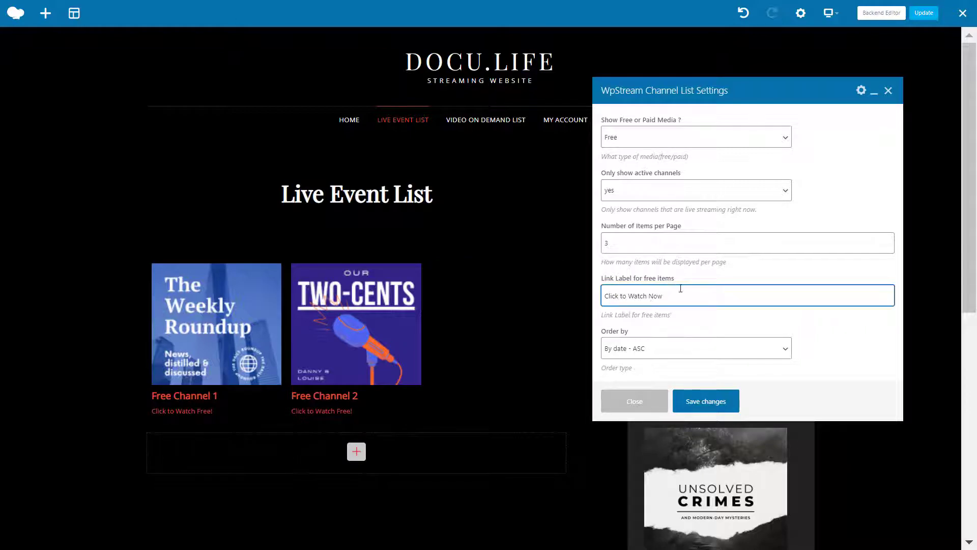
{"action": "type", "text": "!"}
{"action": "left_click", "coordinate": [708, 402]}
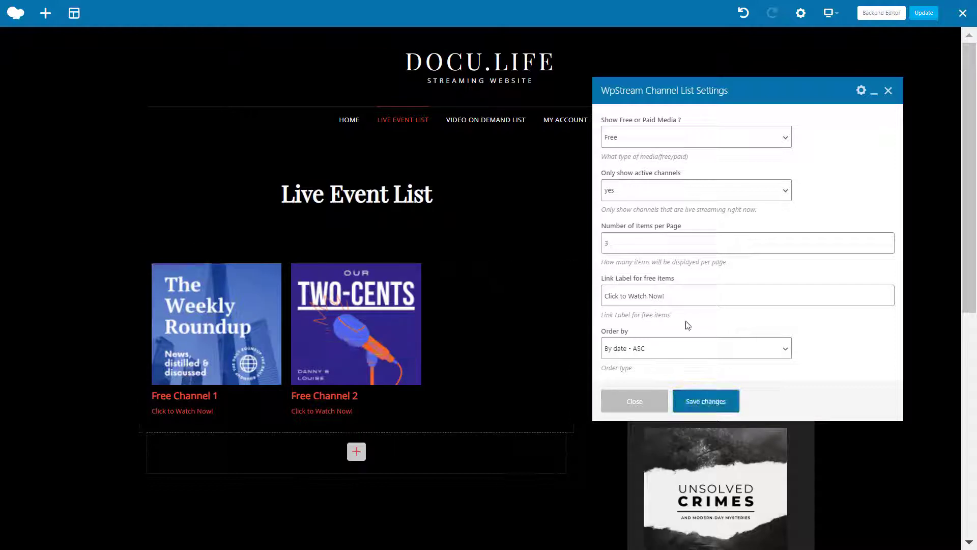
{"action": "left_click", "coordinate": [634, 401]}
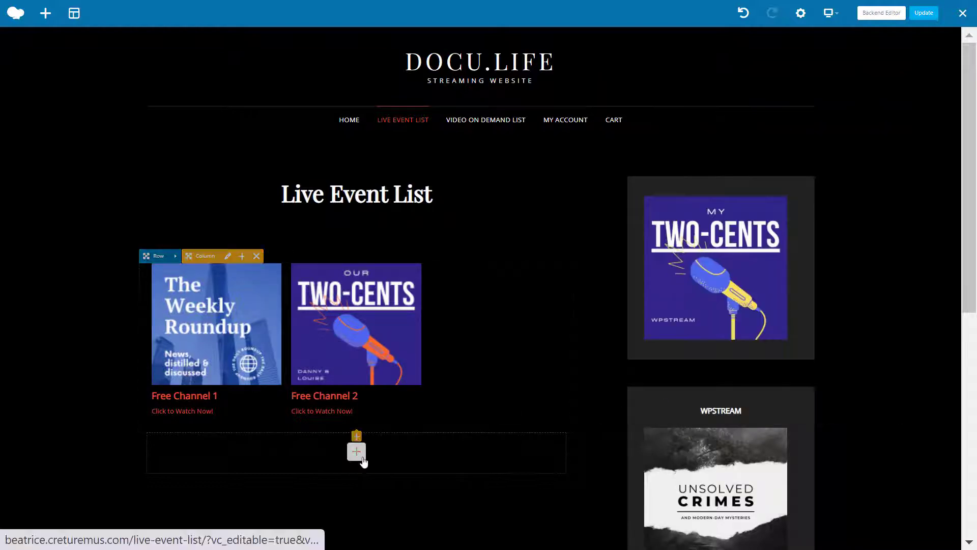
Add a second WpStream Channel List set to Paid media, showing only active channels, and save it
{"action": "left_click", "coordinate": [357, 452]}
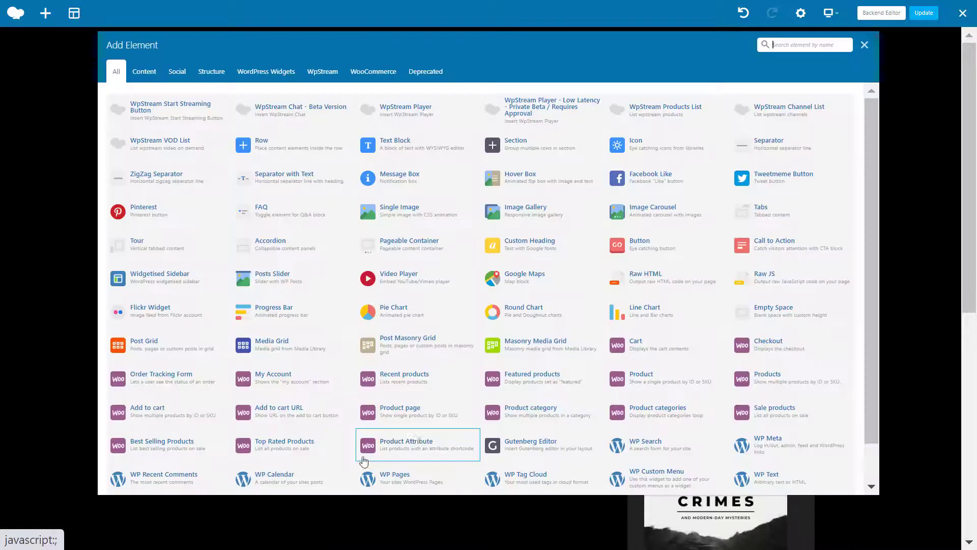
{"action": "left_click", "coordinate": [799, 124]}
{"action": "scroll", "coordinate": [254, 305], "scroll_direction": "down", "scroll_amount": 5}
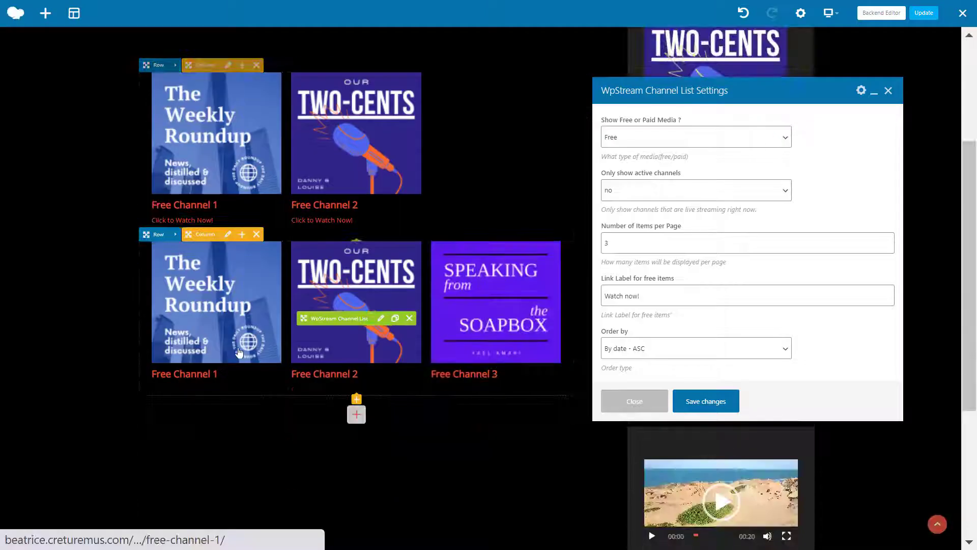
{"action": "scroll", "coordinate": [305, 356], "scroll_direction": "up", "scroll_amount": 3}
{"action": "left_click", "coordinate": [673, 139]}
{"action": "left_click", "coordinate": [650, 201]}
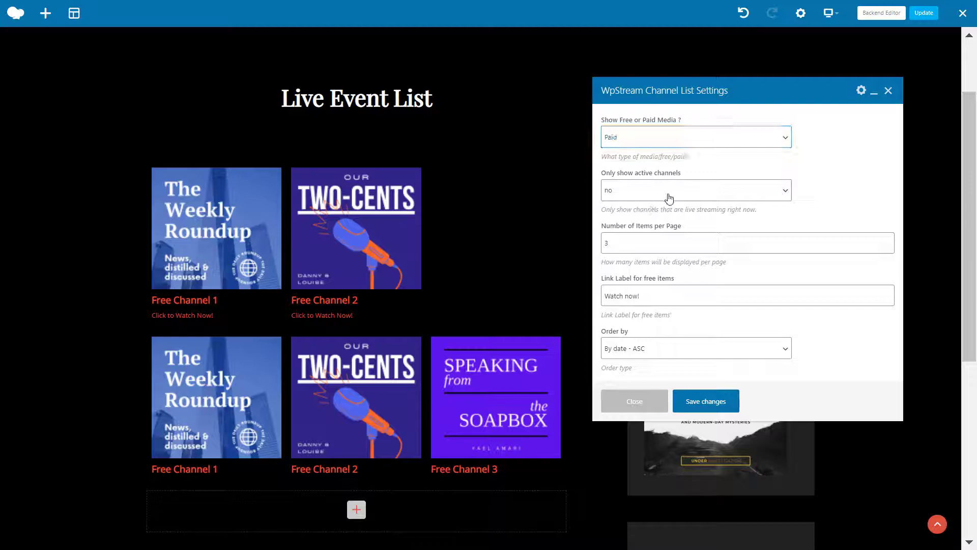
{"action": "left_click", "coordinate": [707, 190]}
{"action": "left_click", "coordinate": [667, 245]}
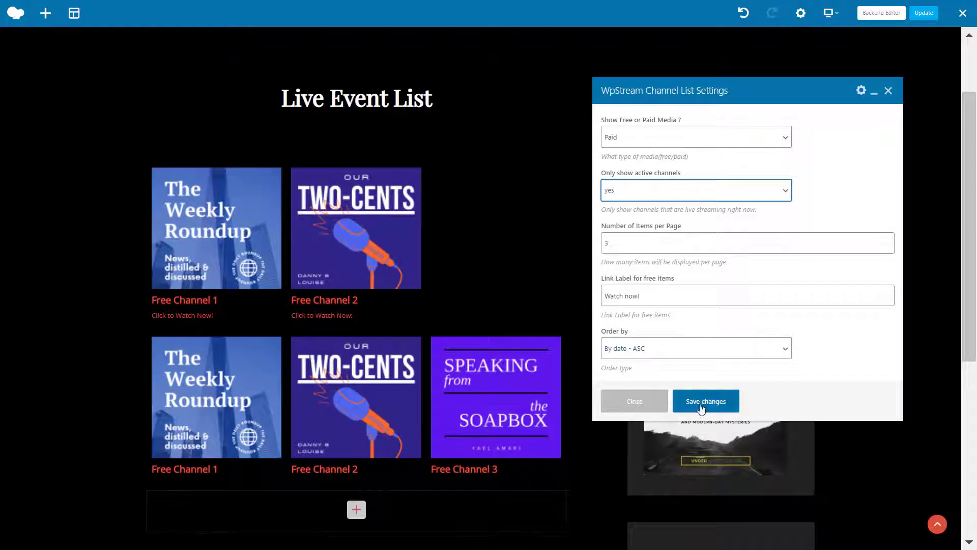
{"action": "left_click", "coordinate": [701, 407]}
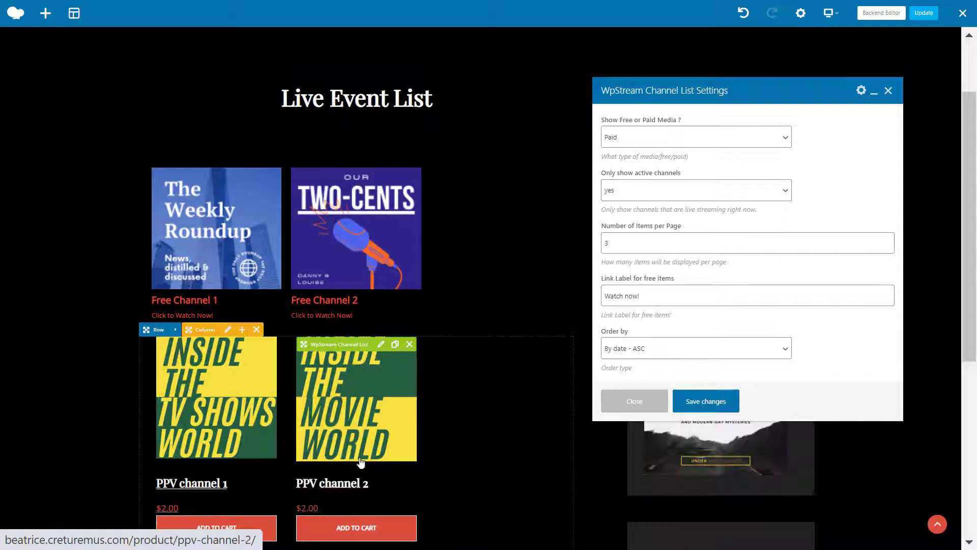
{"action": "left_click", "coordinate": [630, 409]}
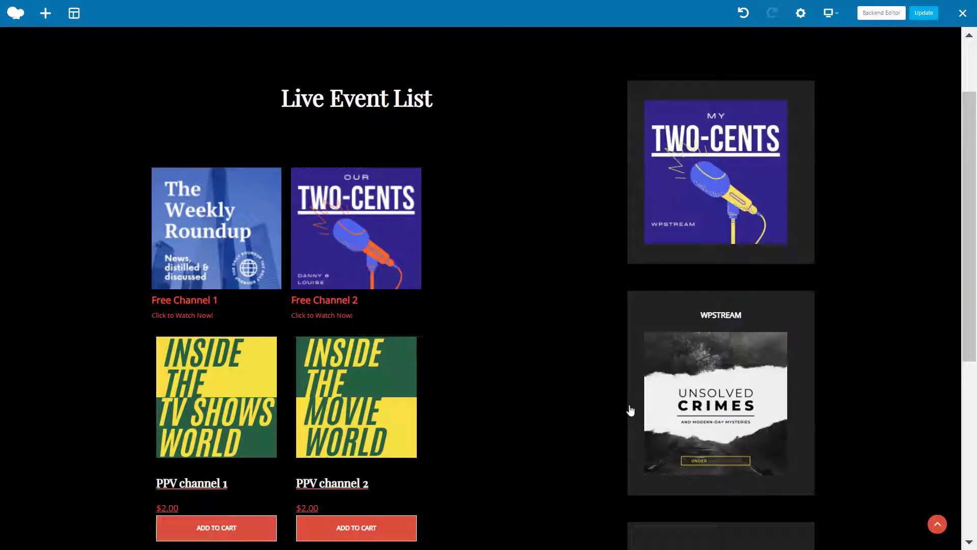
Update the Live Event List page and exit the WPBakery editor
{"action": "scroll", "coordinate": [595, 305], "scroll_direction": "up", "scroll_amount": 2}
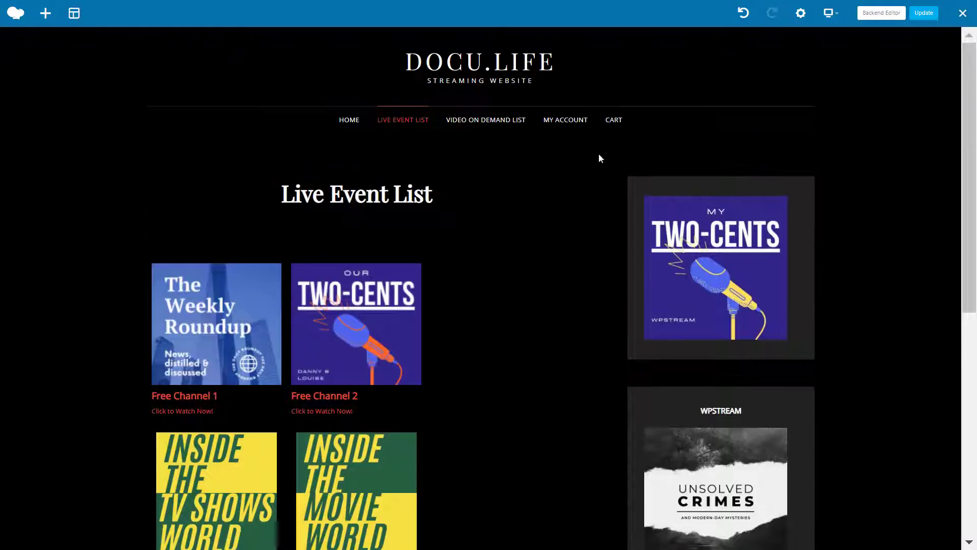
{"action": "scroll", "coordinate": [482, 225], "scroll_direction": "down", "scroll_amount": 4}
{"action": "scroll", "coordinate": [482, 224], "scroll_direction": "up", "scroll_amount": 4}
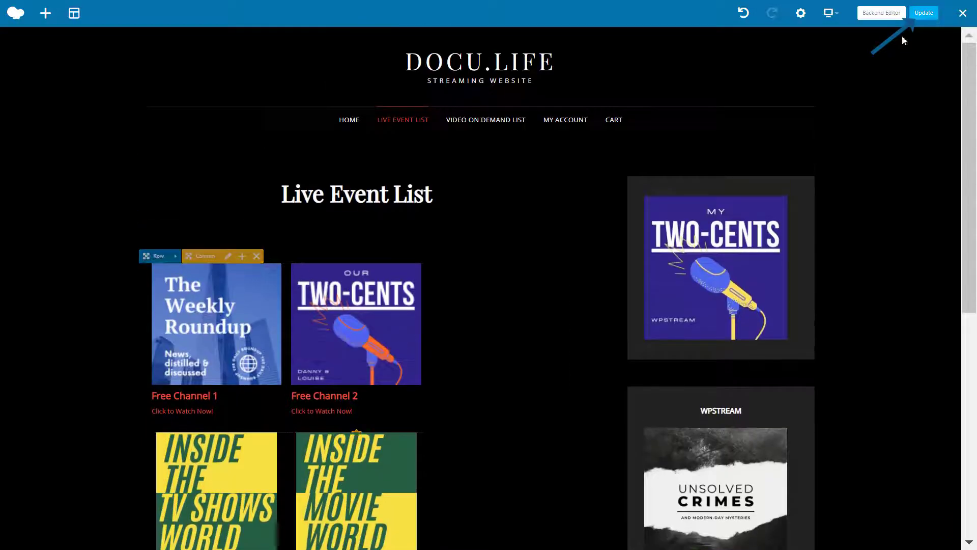
{"action": "left_click", "coordinate": [923, 13]}
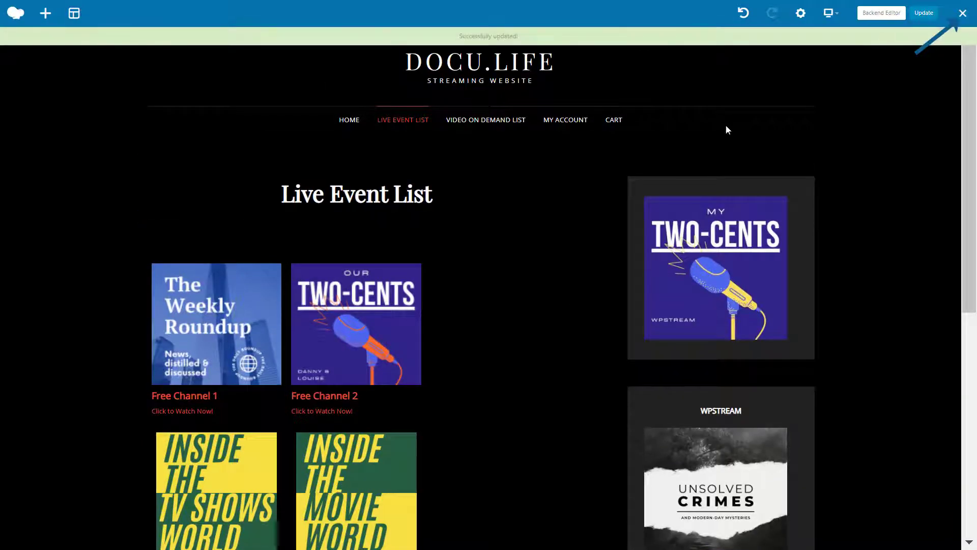
{"action": "left_click", "coordinate": [962, 12]}
Reveal Free Channel 1's external-broadcaster server and stream key, then switch to OBS
{"action": "scroll", "coordinate": [460, 174], "scroll_direction": "down", "scroll_amount": 2}
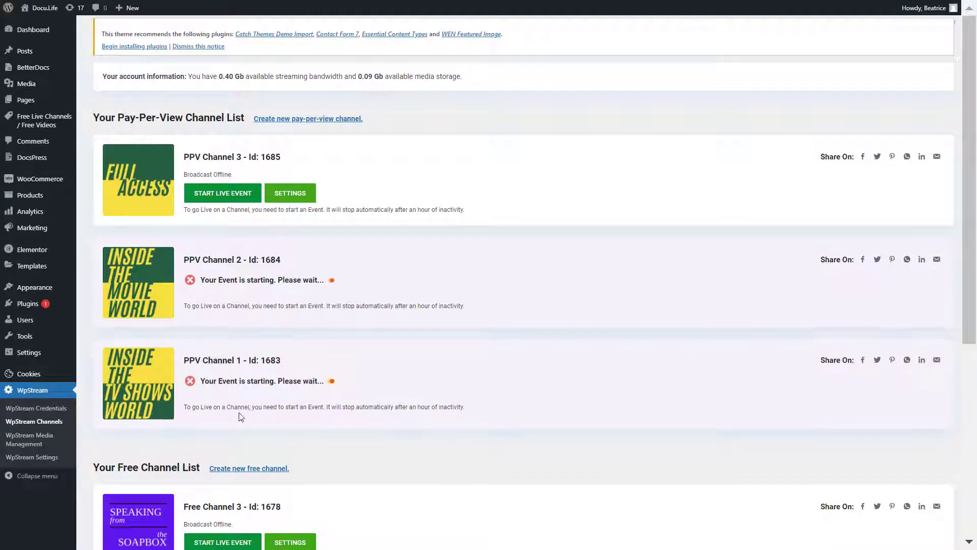
{"action": "scroll", "coordinate": [353, 406], "scroll_direction": "down", "scroll_amount": 6}
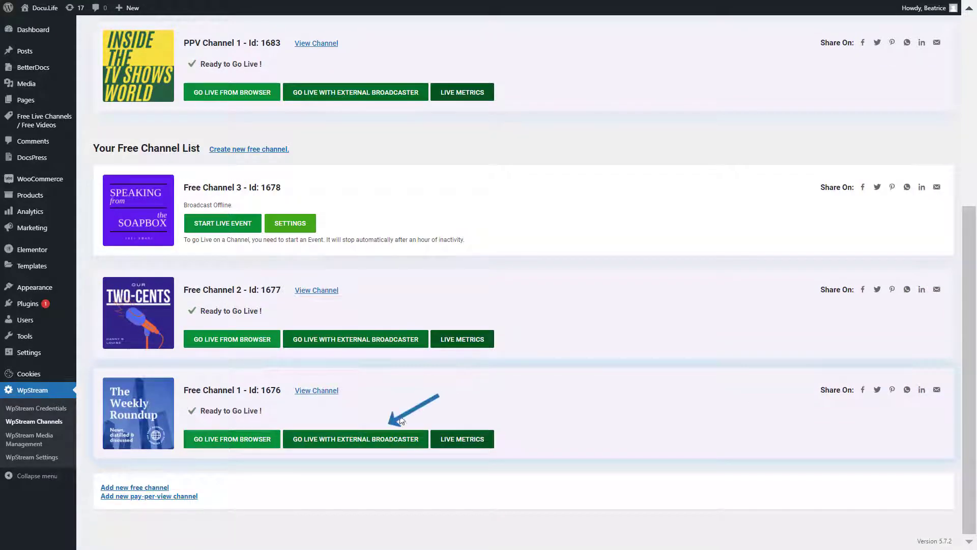
{"action": "left_click", "coordinate": [390, 439]}
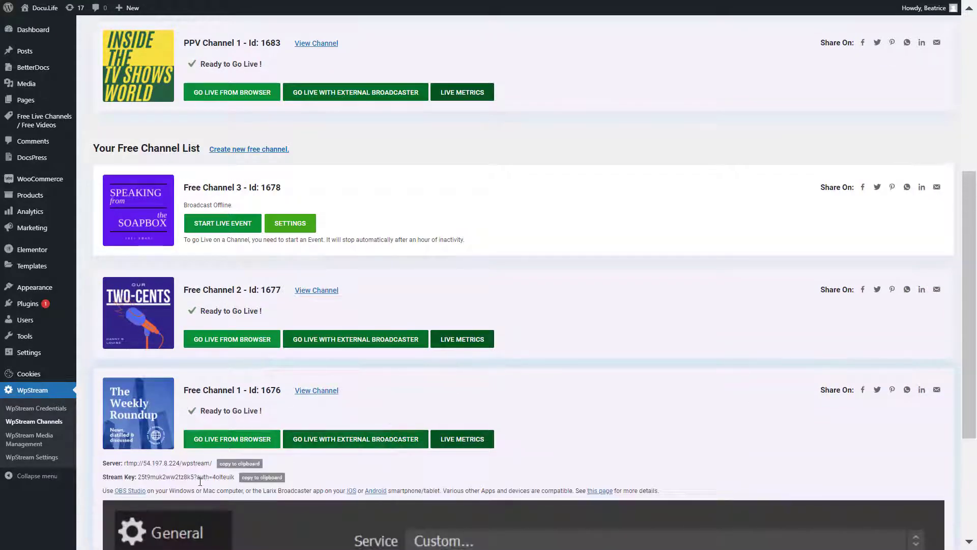
{"action": "scroll", "coordinate": [289, 437], "scroll_direction": "down", "scroll_amount": 4}
{"action": "key", "text": "alt+Tab"}
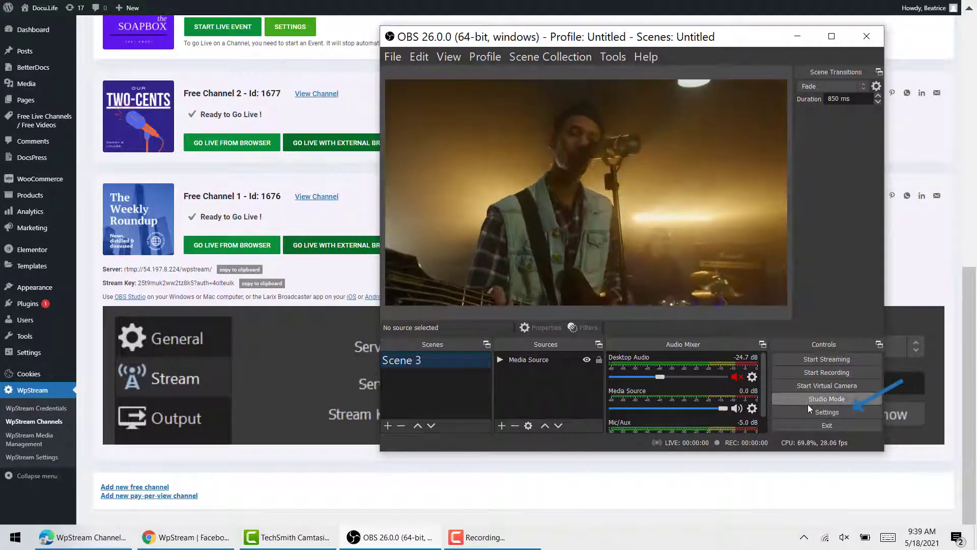
Confirm the custom WpStream server and stream key in OBS stream settings, then start streaming
{"action": "left_click", "coordinate": [850, 411]}
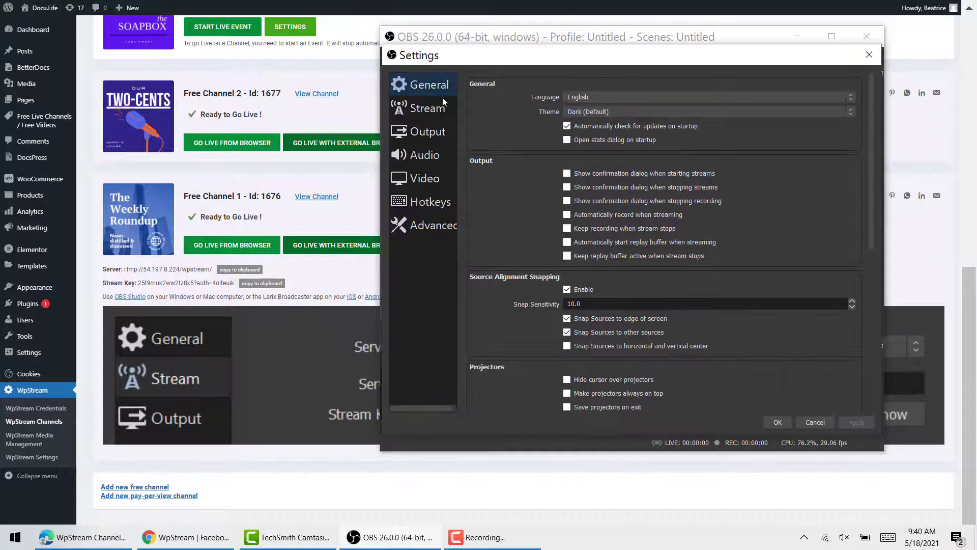
{"action": "left_click", "coordinate": [438, 109]}
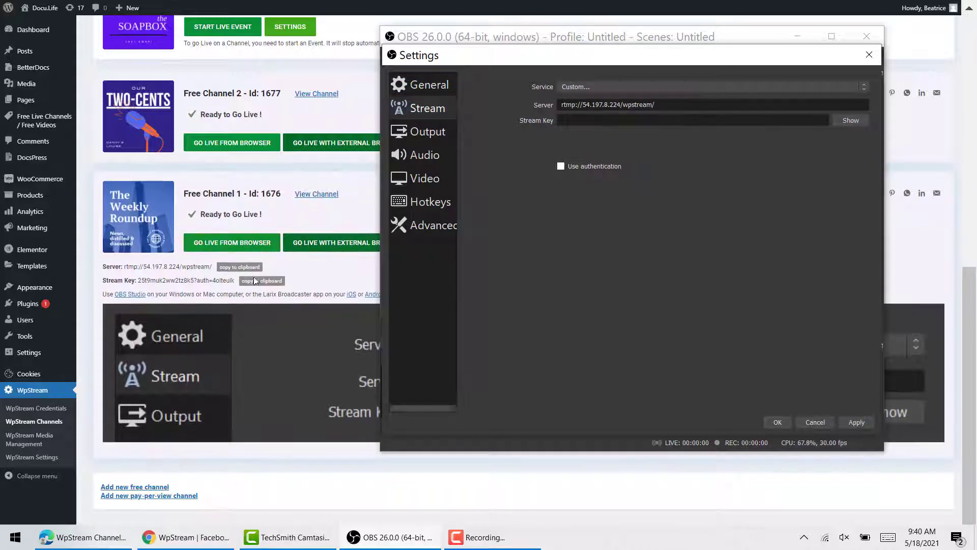
{"action": "key", "text": "alt+Tab"}
{"action": "key", "text": "alt+Tab"}
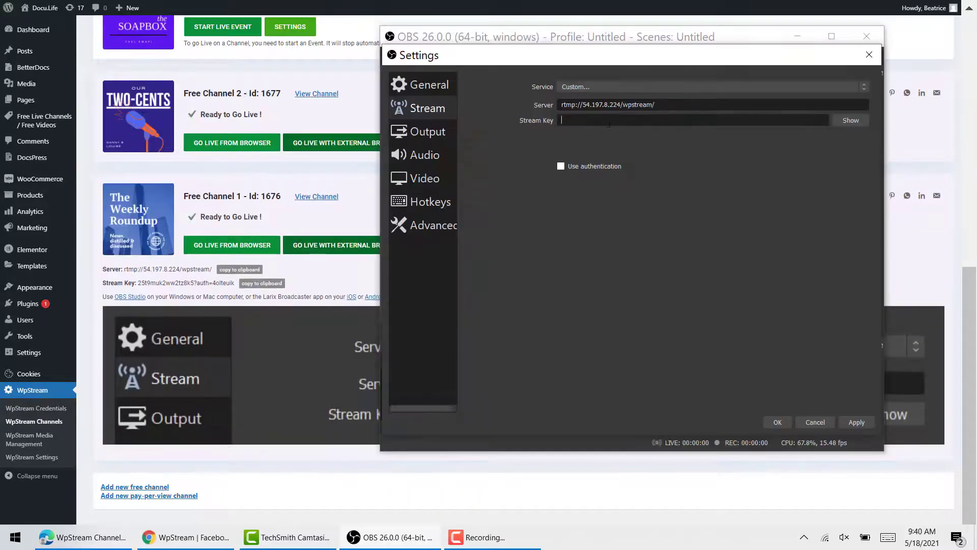
{"action": "left_click", "coordinate": [772, 423]}
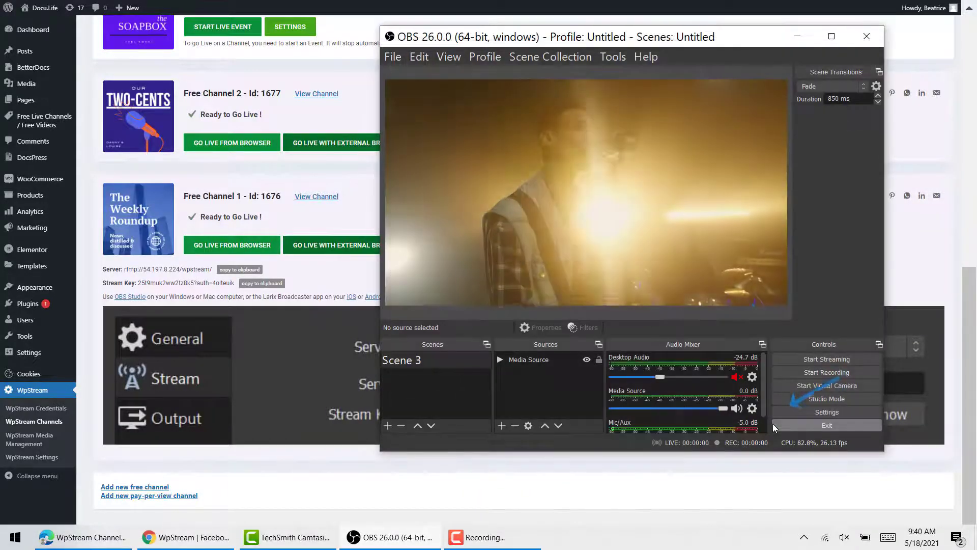
{"action": "left_click", "coordinate": [849, 362]}
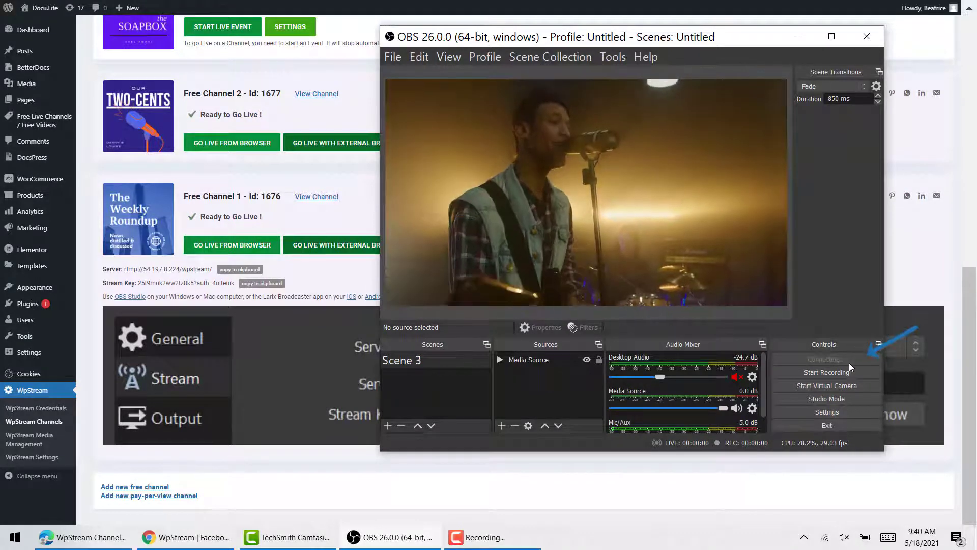
{"action": "left_click", "coordinate": [925, 291]}
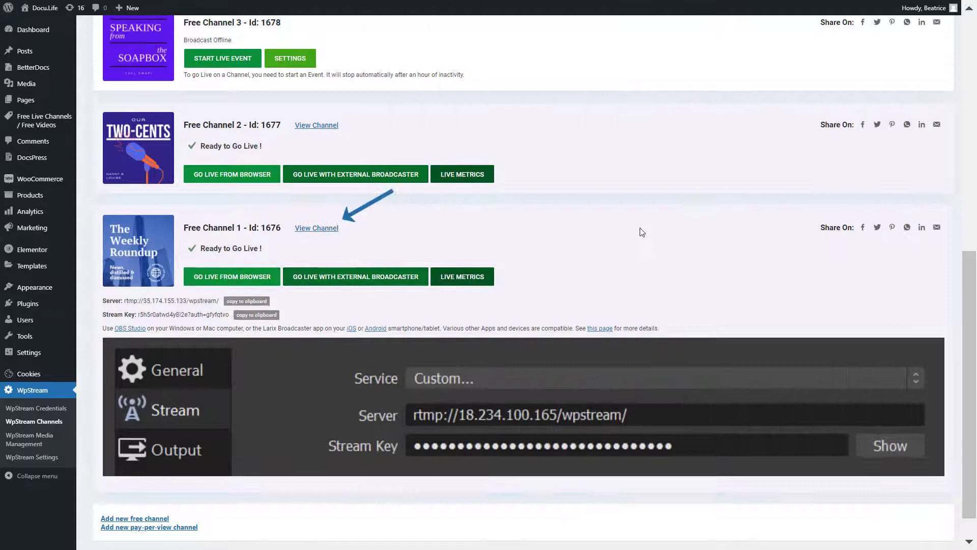
Open Free Channel 1's public channel page from the WpStream Channels list
{"action": "left_click", "coordinate": [335, 230]}
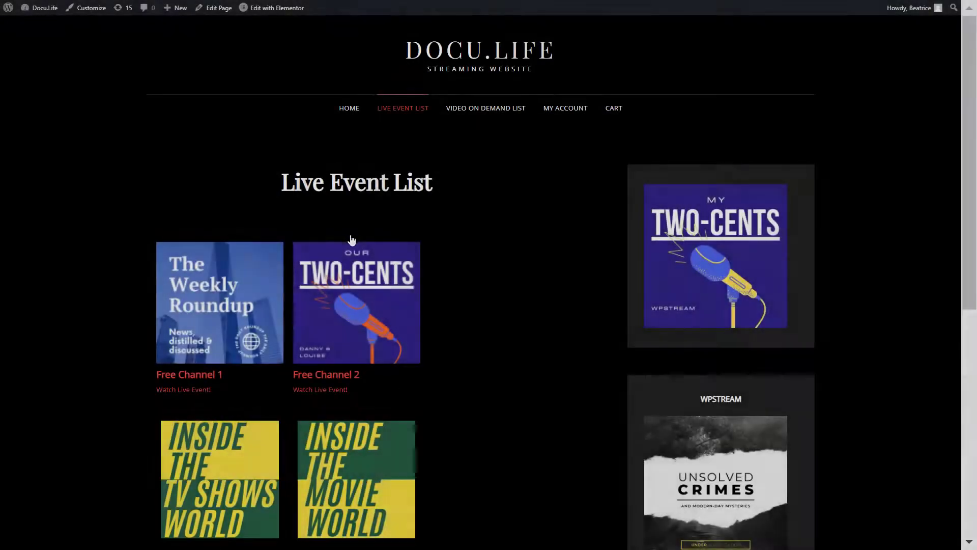
Play Free Channel 1's live stream from the Live Event List, then switch back to OBS
{"action": "scroll", "coordinate": [305, 260], "scroll_direction": "down", "scroll_amount": 3}
{"action": "scroll", "coordinate": [306, 261], "scroll_direction": "up", "scroll_amount": 2}
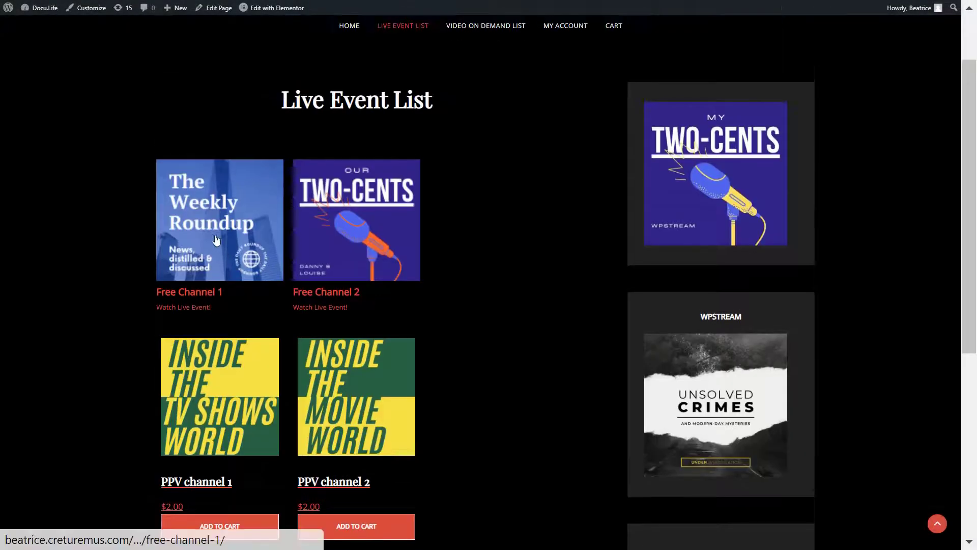
{"action": "left_click", "coordinate": [216, 241]}
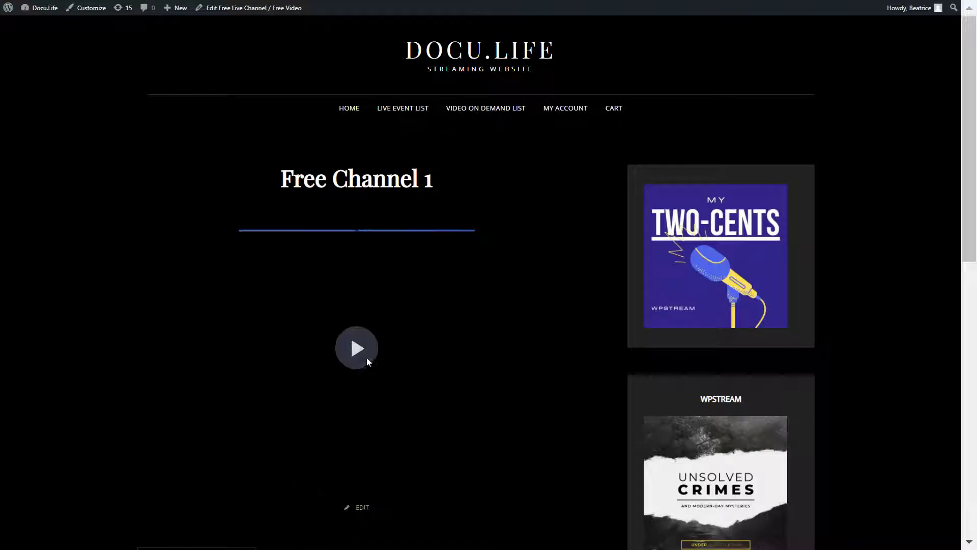
{"action": "left_click", "coordinate": [357, 343]}
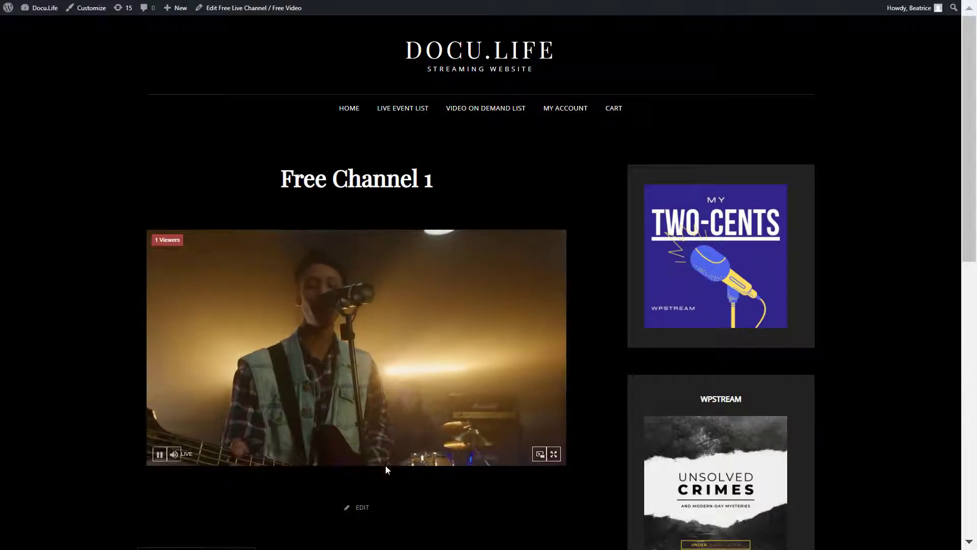
{"action": "key", "text": "alt+Tab"}
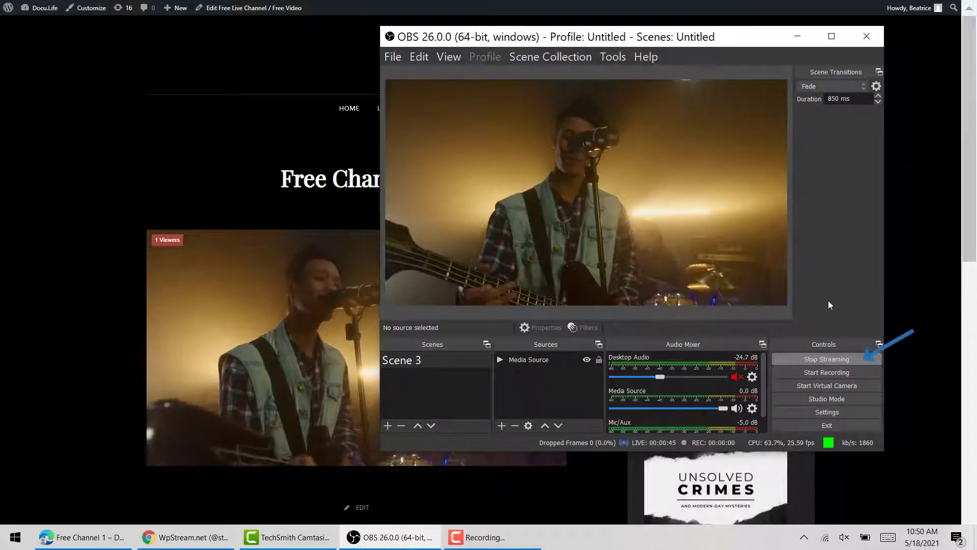
Stop the OBS stream and return to Free Channel 1's page in the browser
{"action": "left_click", "coordinate": [832, 358]}
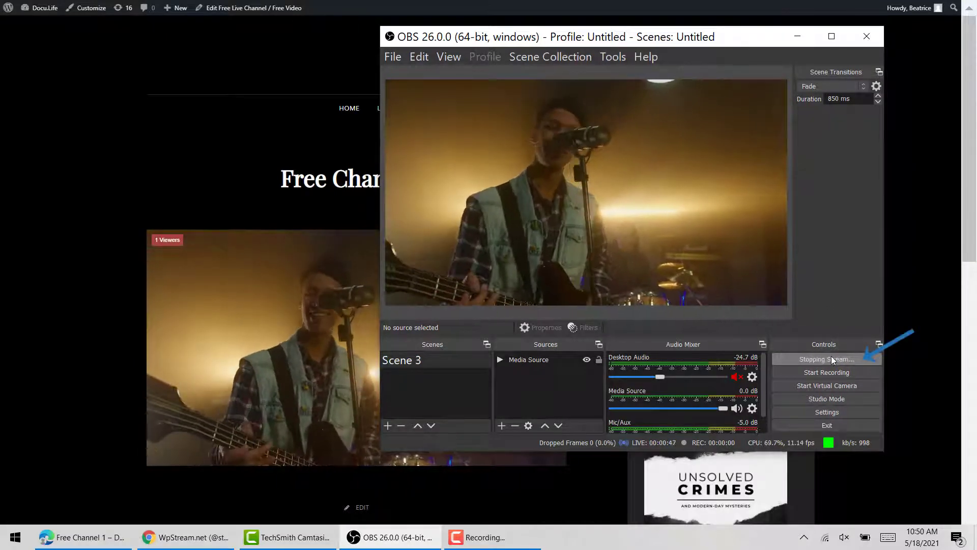
{"action": "left_click", "coordinate": [908, 323]}
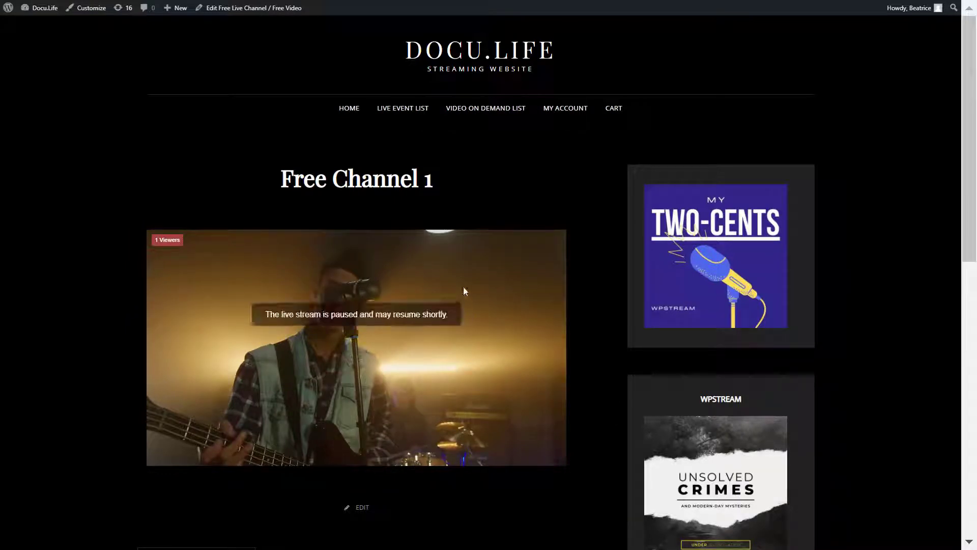
Browse the Live Event List and the PPV channel 1 page, ending on the Video on Demand List
{"action": "left_click", "coordinate": [400, 116]}
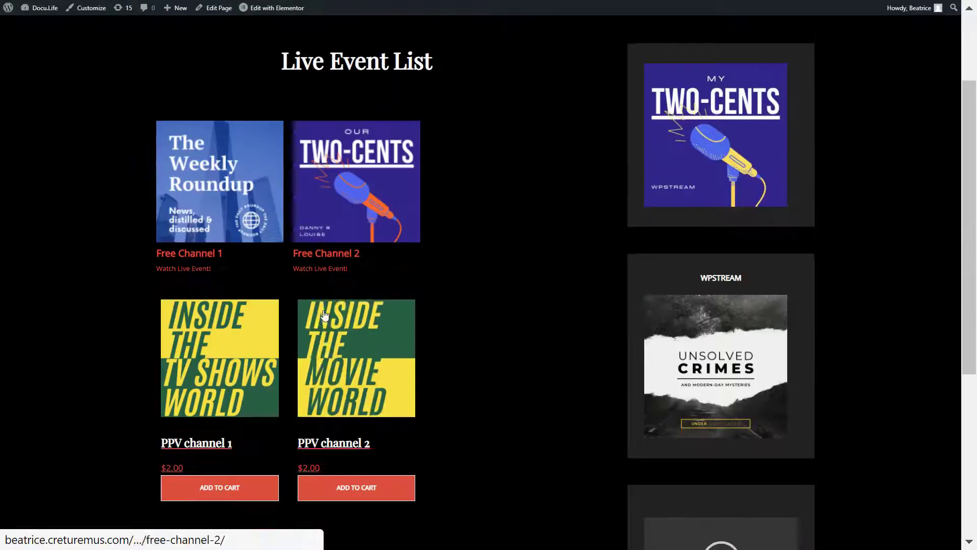
{"action": "scroll", "coordinate": [305, 254], "scroll_direction": "down", "scroll_amount": 1}
{"action": "left_click", "coordinate": [219, 318]}
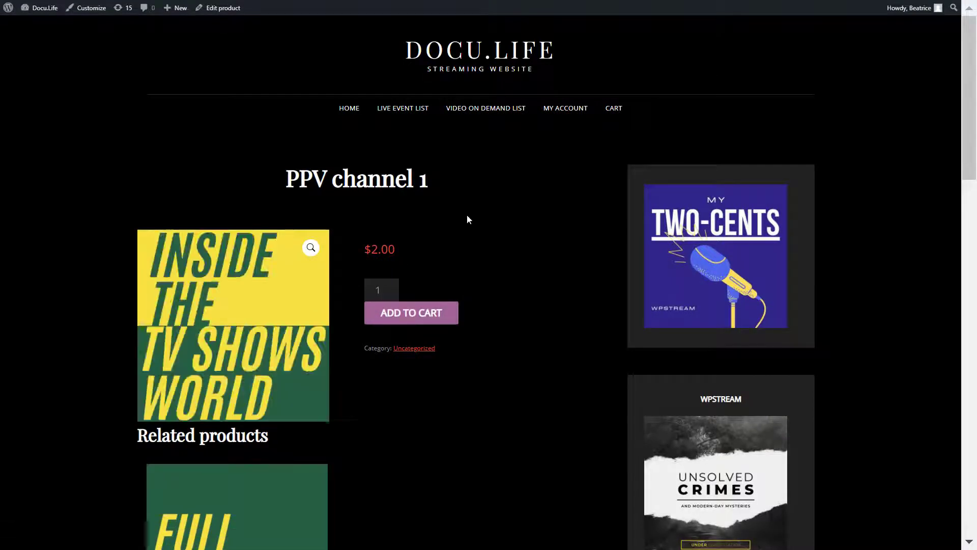
{"action": "left_click", "coordinate": [403, 109]}
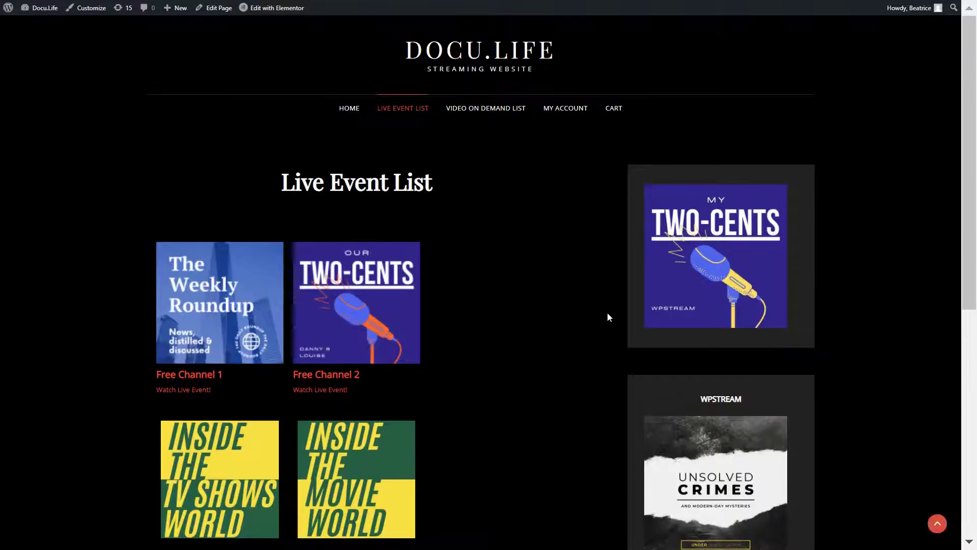
{"action": "left_click", "coordinate": [484, 110]}
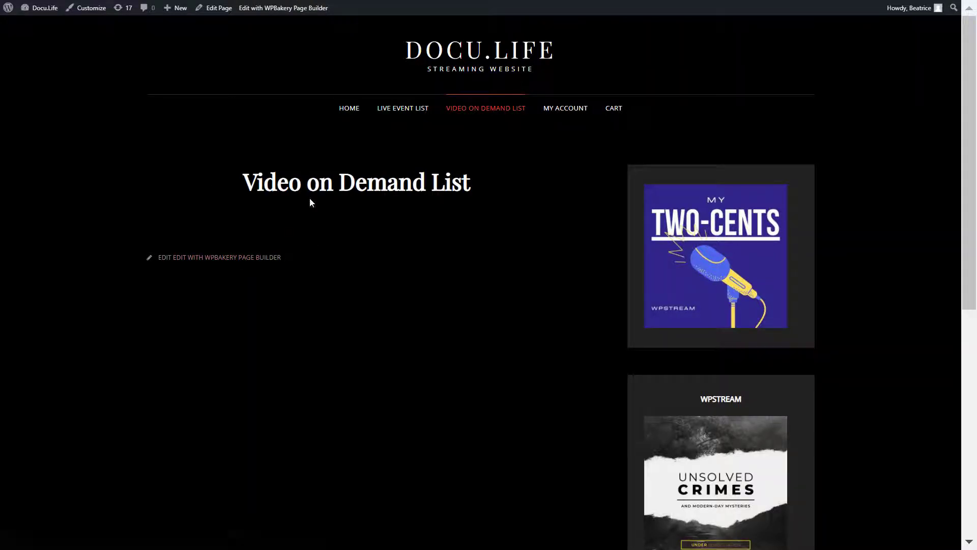
Go to the About WordPress 5.7.2 page from the admin bar's WordPress menu
{"action": "left_click", "coordinate": [283, 8]}
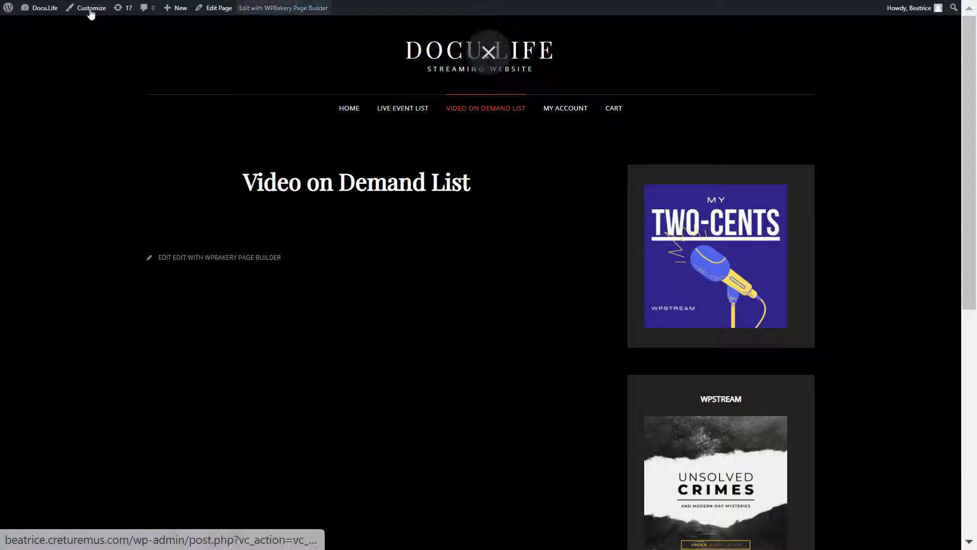
{"action": "left_click", "coordinate": [26, 20]}
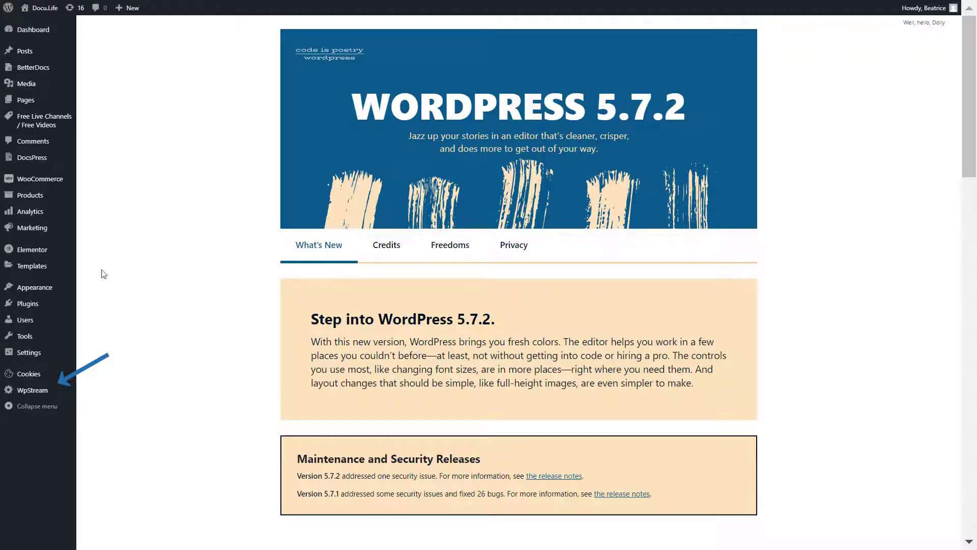
Publish 'Free video 1' as a free VOD from the recorded file, then check the free videos and product lists
{"action": "mouse_move", "coordinate": [56, 396]}
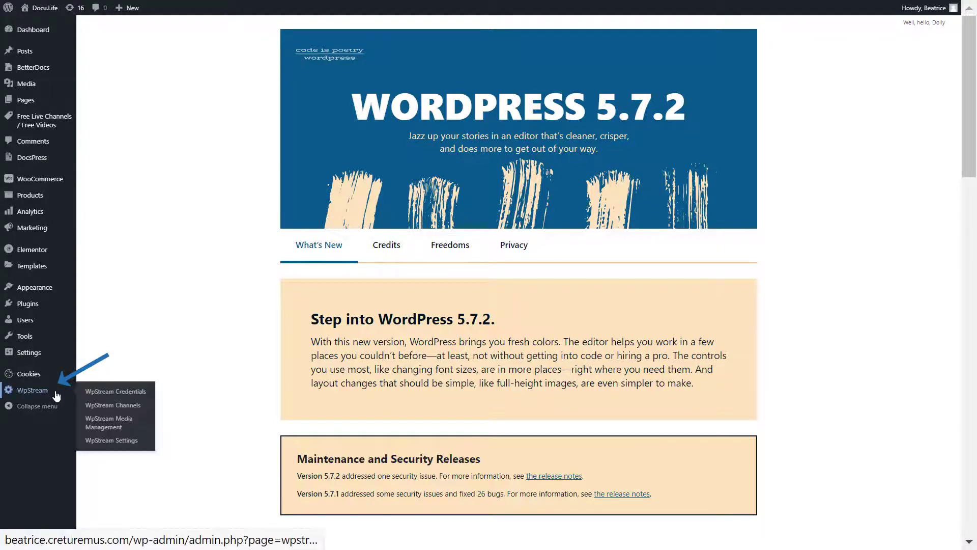
{"action": "left_click", "coordinate": [134, 431]}
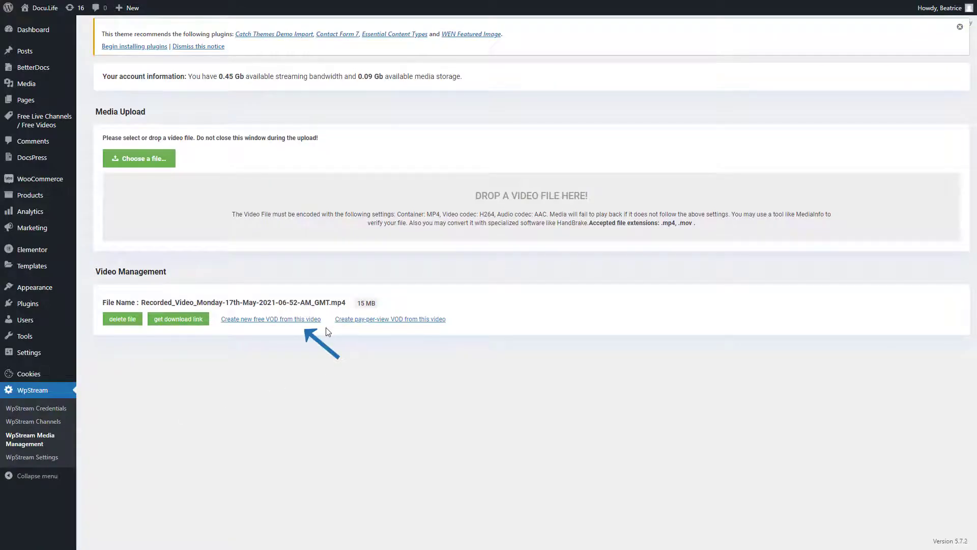
{"action": "left_click", "coordinate": [302, 320]}
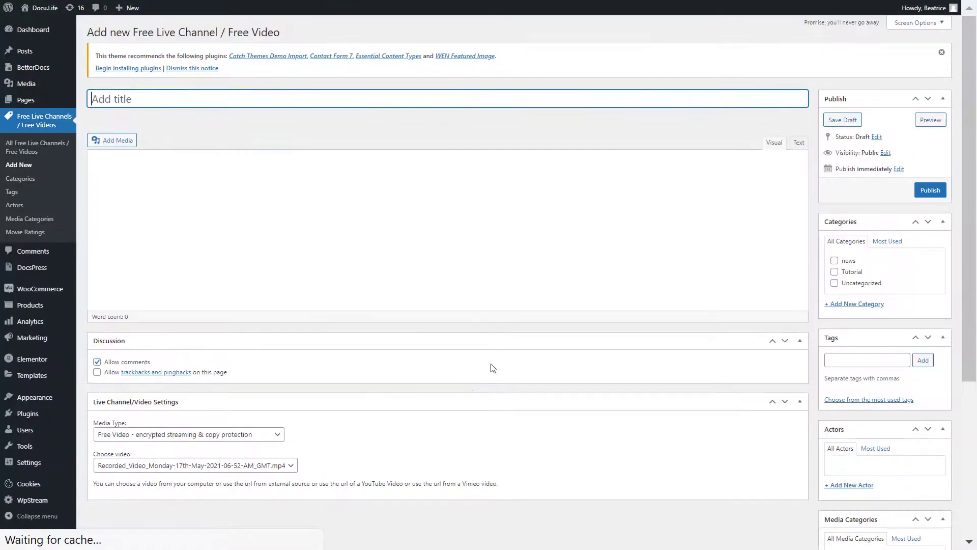
{"action": "type", "text": "Free video 1"}
{"action": "left_click", "coordinate": [498, 245]}
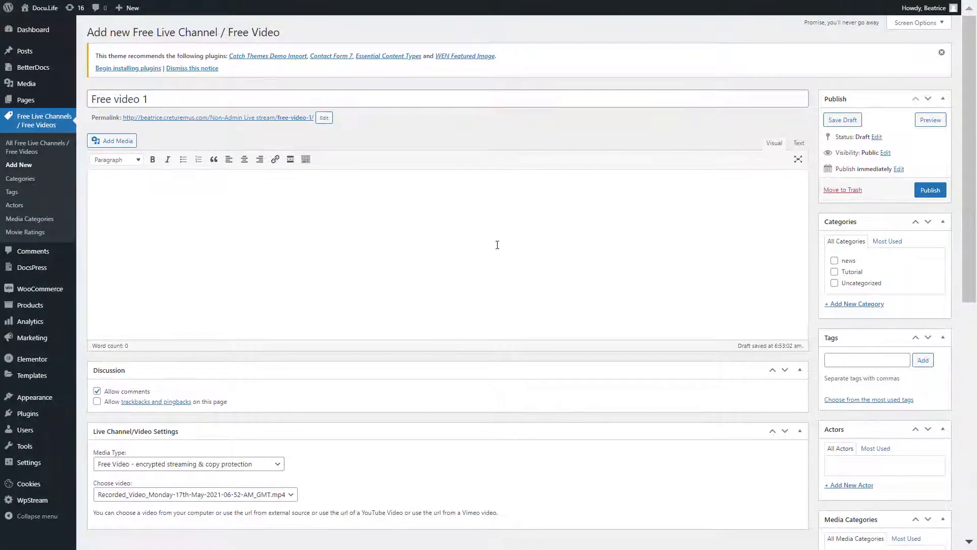
{"action": "left_click", "coordinate": [931, 191]}
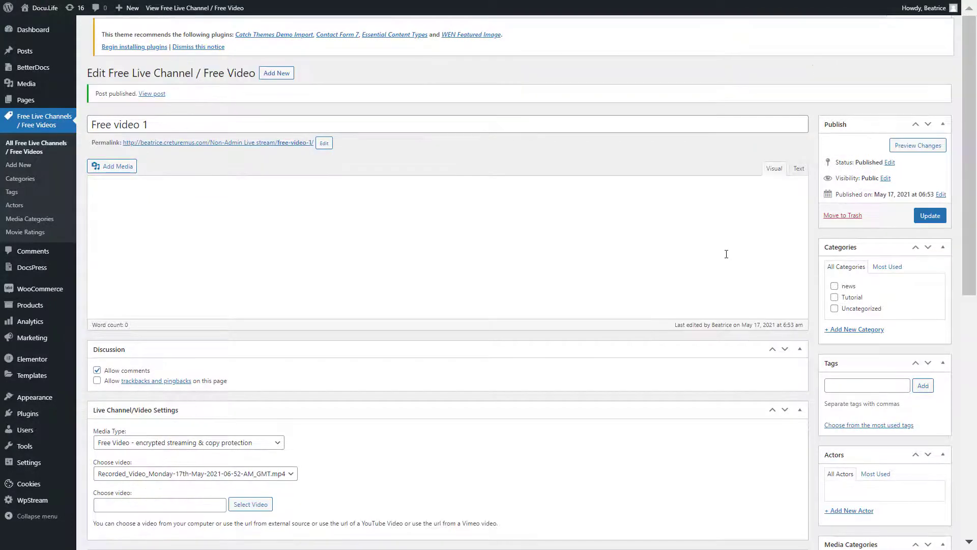
{"action": "left_click", "coordinate": [35, 146]}
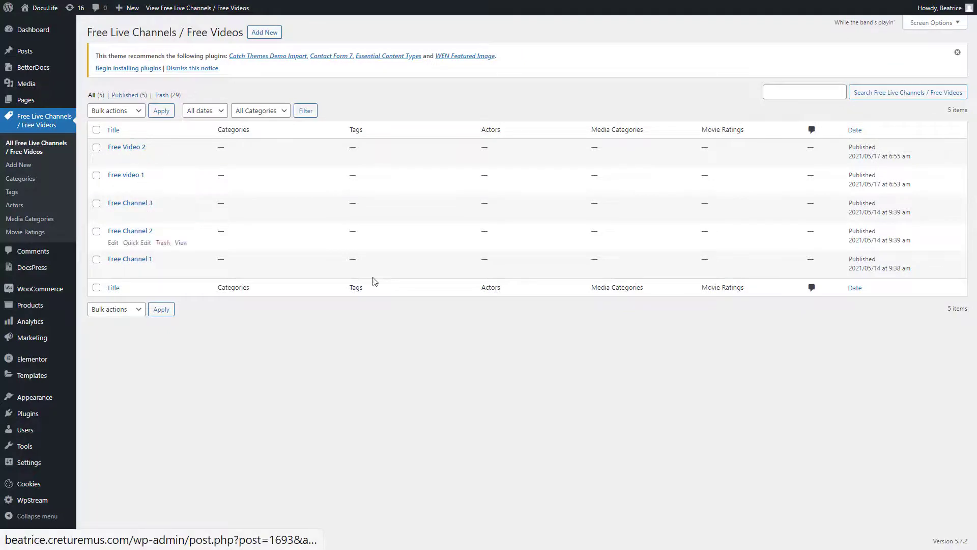
{"action": "left_click", "coordinate": [41, 305]}
Publish 'PPV product 1' as a Video On Demand product using the recorded video, then open the free videos list
{"action": "left_click", "coordinate": [143, 172]}
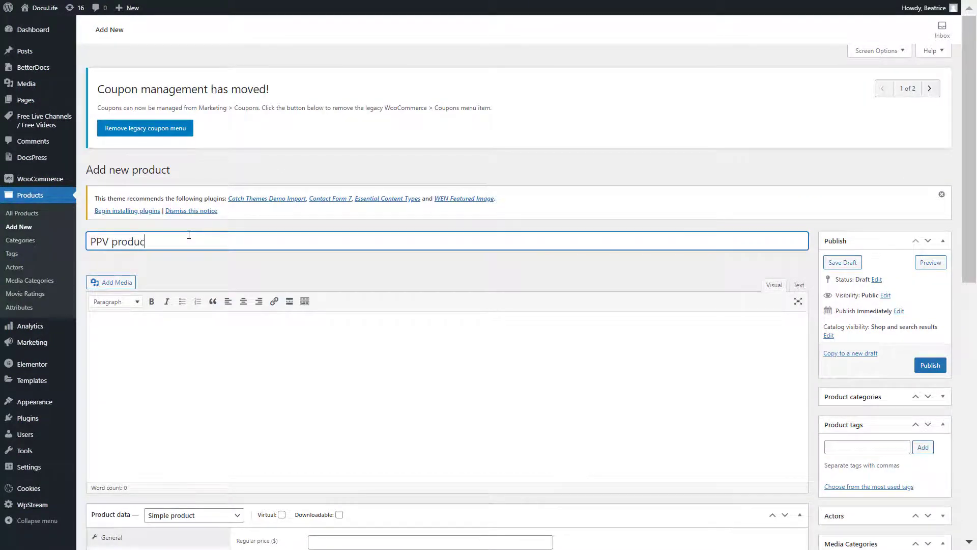
{"action": "scroll", "coordinate": [266, 224], "scroll_direction": "down", "scroll_amount": 3}
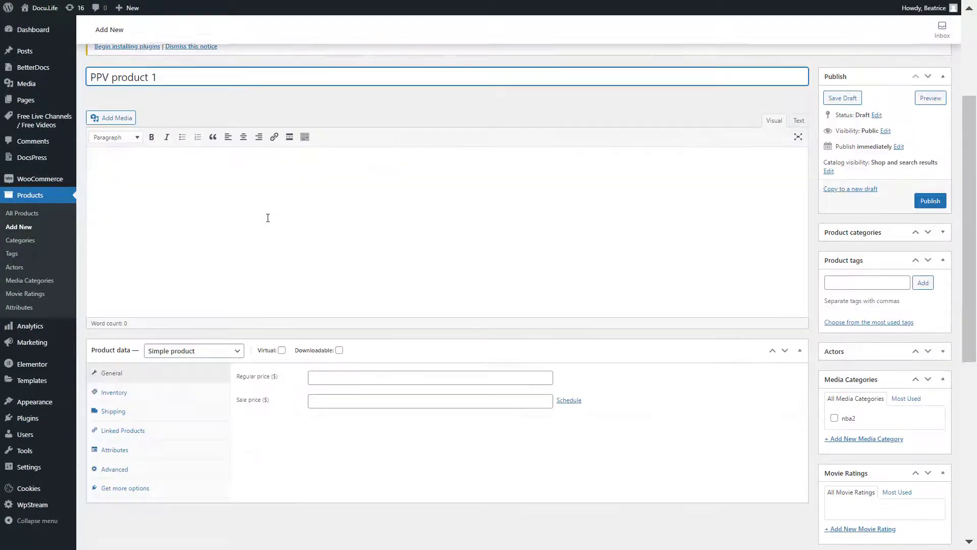
{"action": "left_click", "coordinate": [234, 352]}
{"action": "left_click", "coordinate": [226, 328]}
{"action": "left_click", "coordinate": [326, 375]}
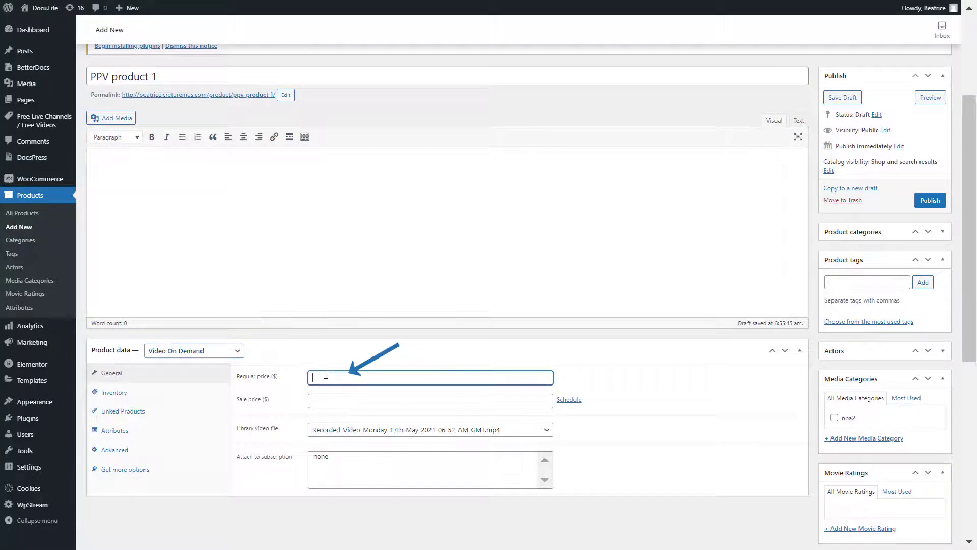
{"action": "left_click", "coordinate": [341, 433]}
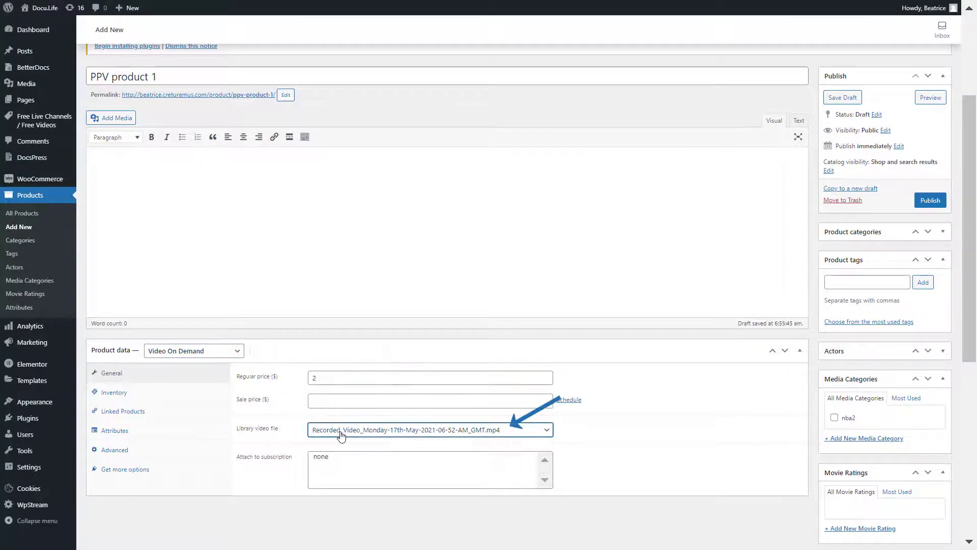
{"action": "scroll", "coordinate": [890, 370], "scroll_direction": "up", "scroll_amount": 2}
{"action": "left_click", "coordinate": [931, 259]}
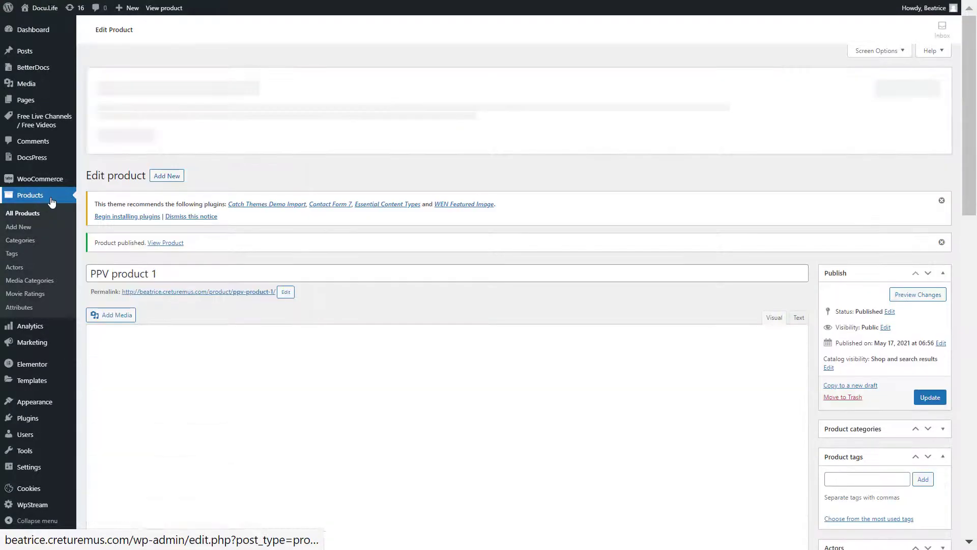
{"action": "left_click", "coordinate": [165, 171]}
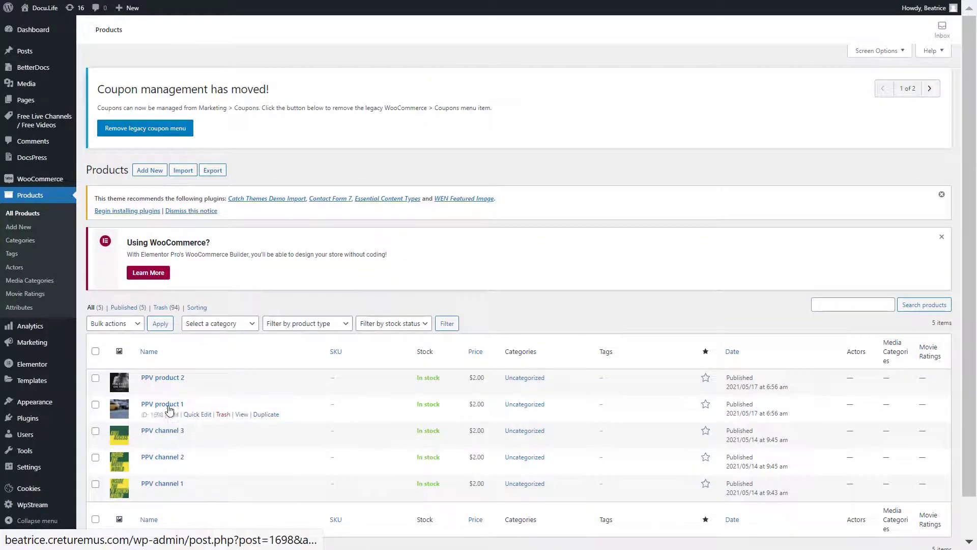
{"action": "left_click", "coordinate": [64, 124]}
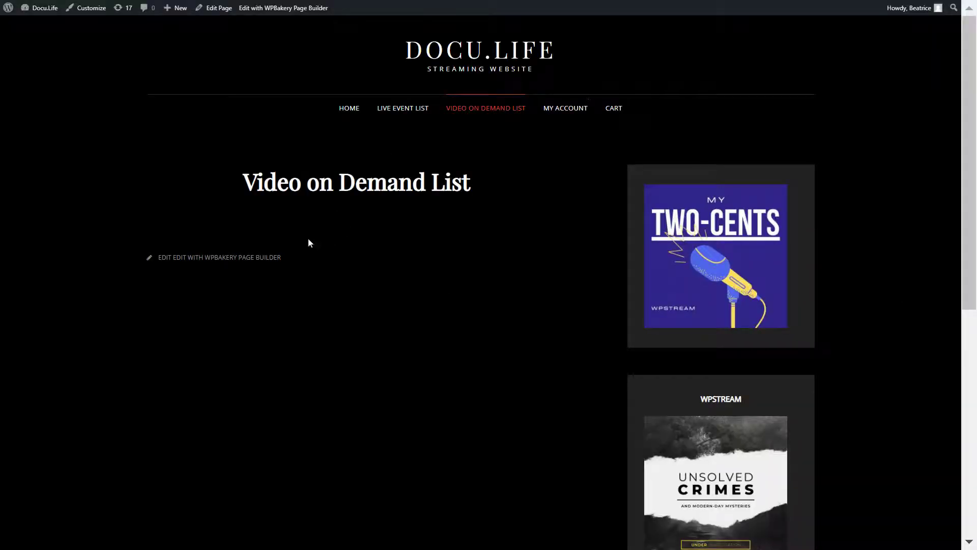
Open the page in WPBakery and add a WpStream VOD List element found by searching 'wpstream vod'
{"action": "left_click", "coordinate": [279, 8]}
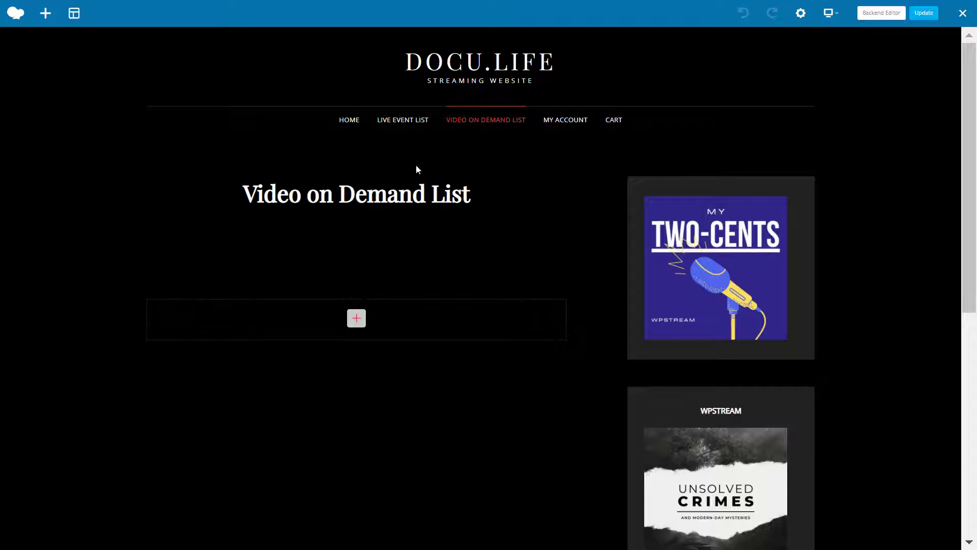
{"action": "left_click", "coordinate": [357, 318]}
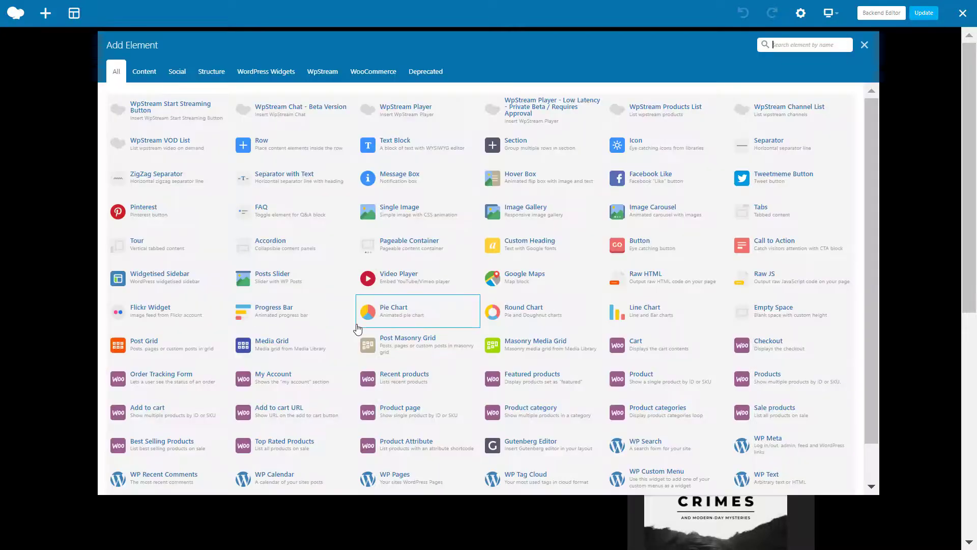
{"action": "left_click", "coordinate": [827, 42]}
{"action": "type", "text": "wpstream vod"}
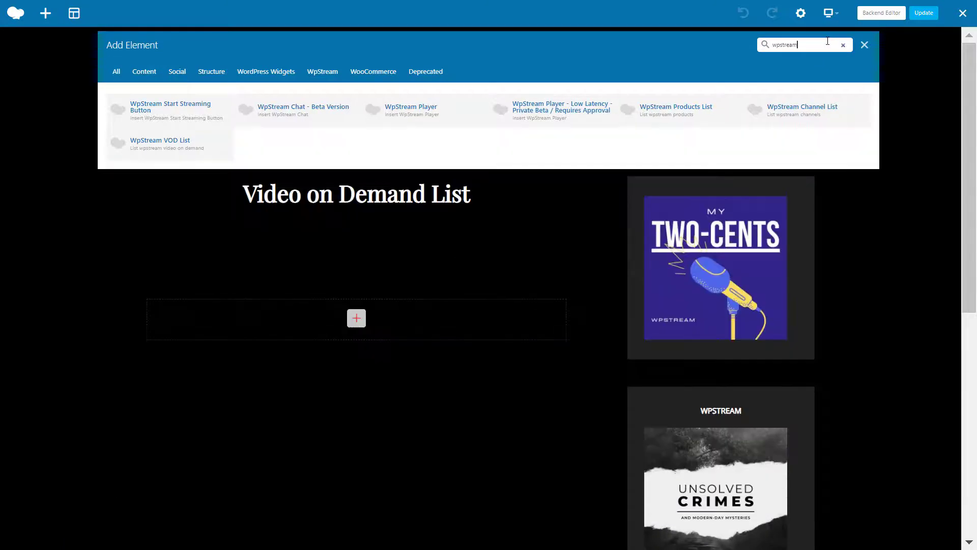
{"action": "left_click", "coordinate": [177, 116]}
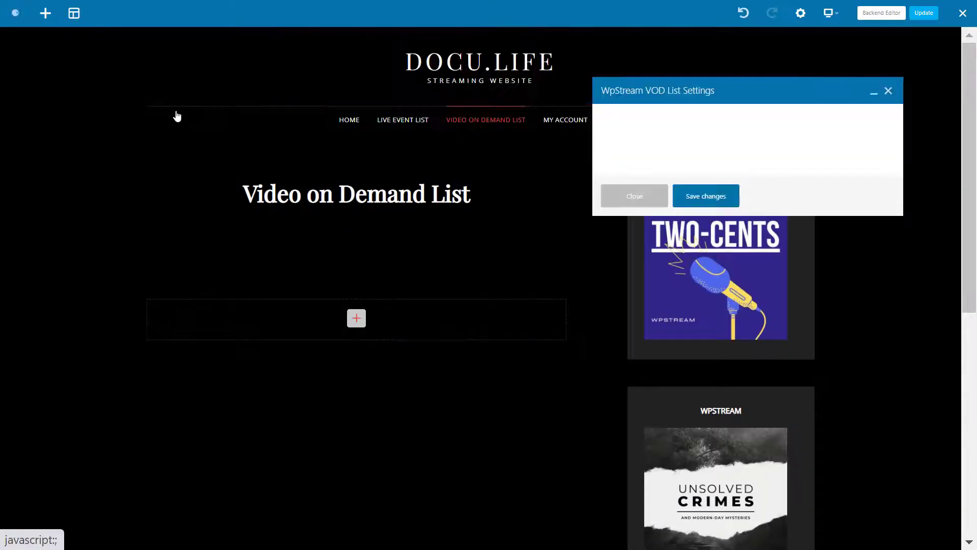
Set the VOD list to show Free media and save the element settings
{"action": "left_click", "coordinate": [727, 145]}
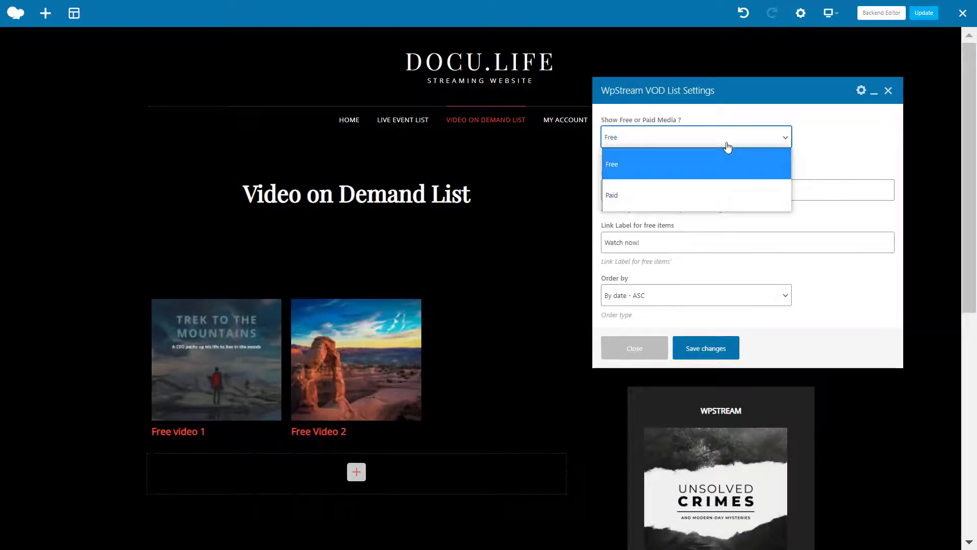
{"action": "left_click", "coordinate": [713, 197]}
{"action": "left_click", "coordinate": [708, 137]}
{"action": "left_click", "coordinate": [685, 171]}
{"action": "left_click", "coordinate": [696, 347]}
{"action": "left_click", "coordinate": [649, 354]}
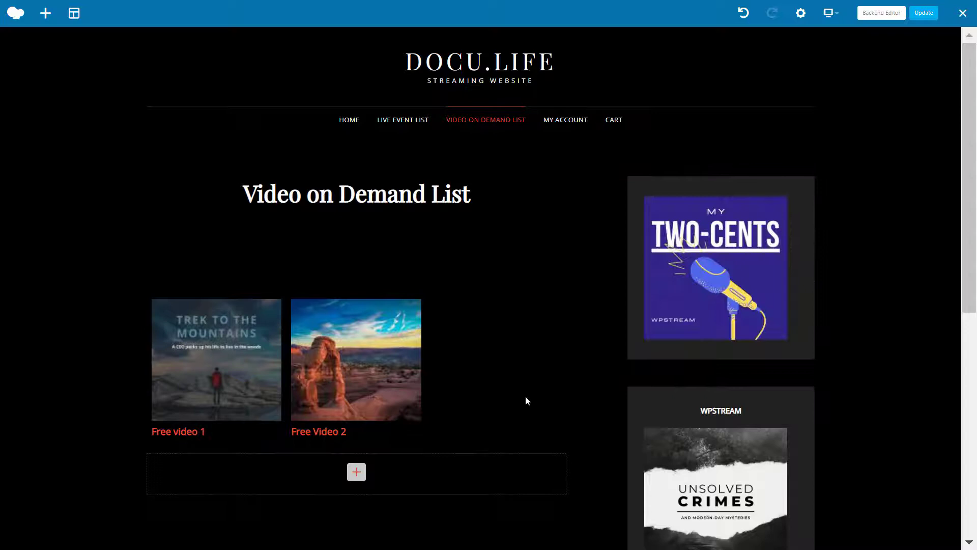
{"action": "scroll", "coordinate": [549, 395], "scroll_direction": "down", "scroll_amount": 3}
Add a second WpStream VOD List below the free videos, set to show Paid media
{"action": "left_click", "coordinate": [356, 281]}
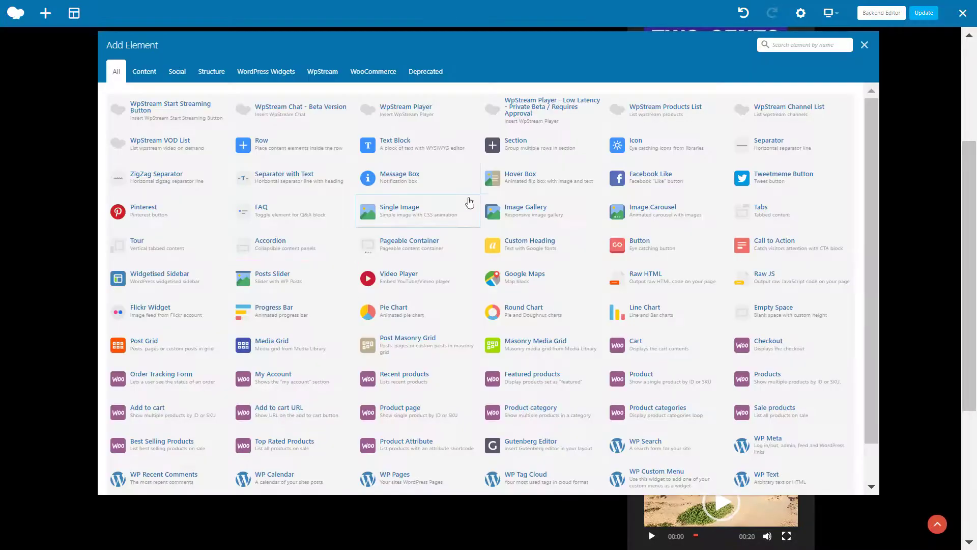
{"action": "left_click", "coordinate": [174, 159]}
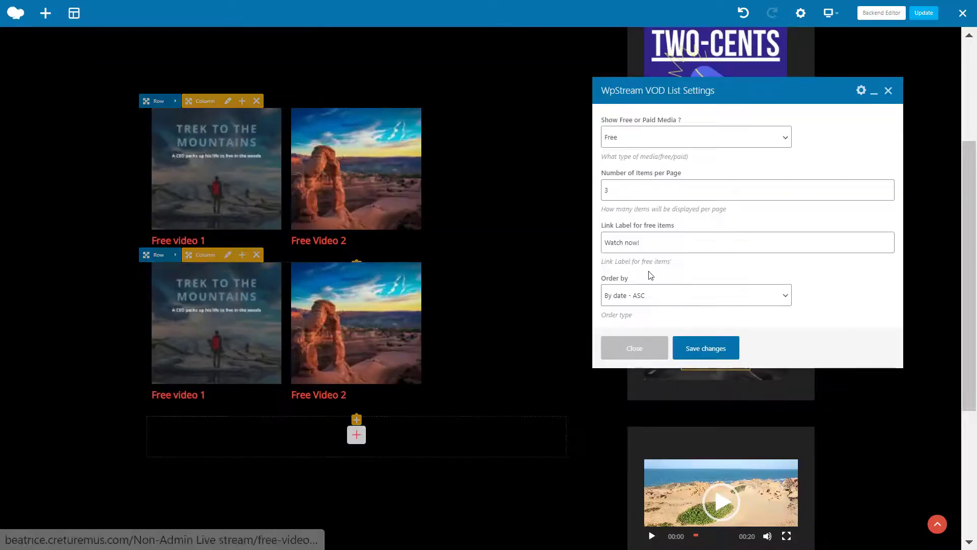
{"action": "left_click", "coordinate": [650, 137]}
{"action": "left_click", "coordinate": [636, 192]}
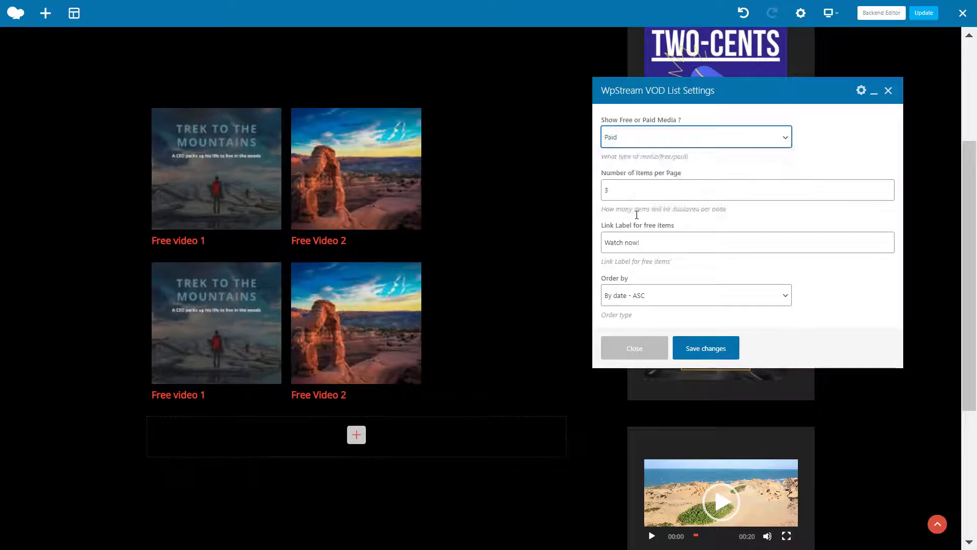
{"action": "left_click", "coordinate": [683, 353]}
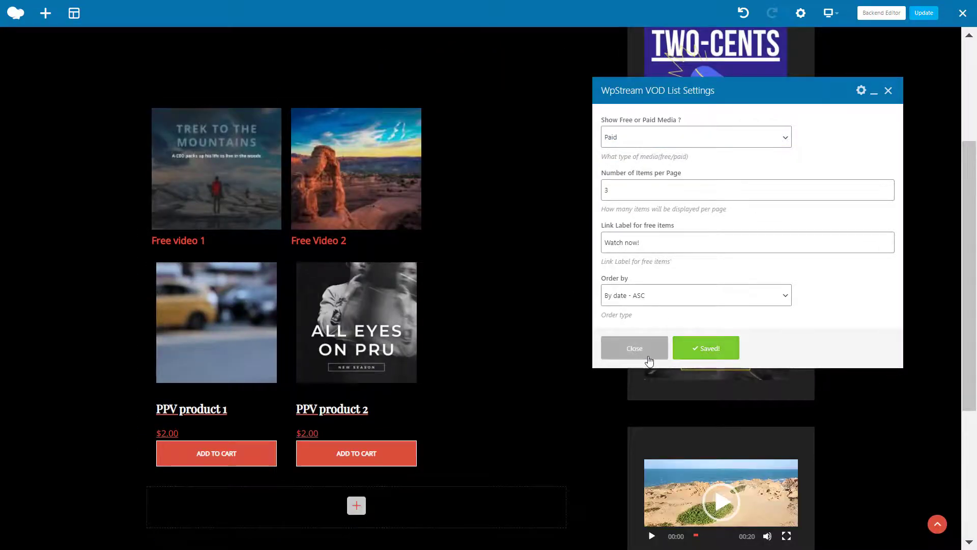
{"action": "left_click", "coordinate": [647, 357]}
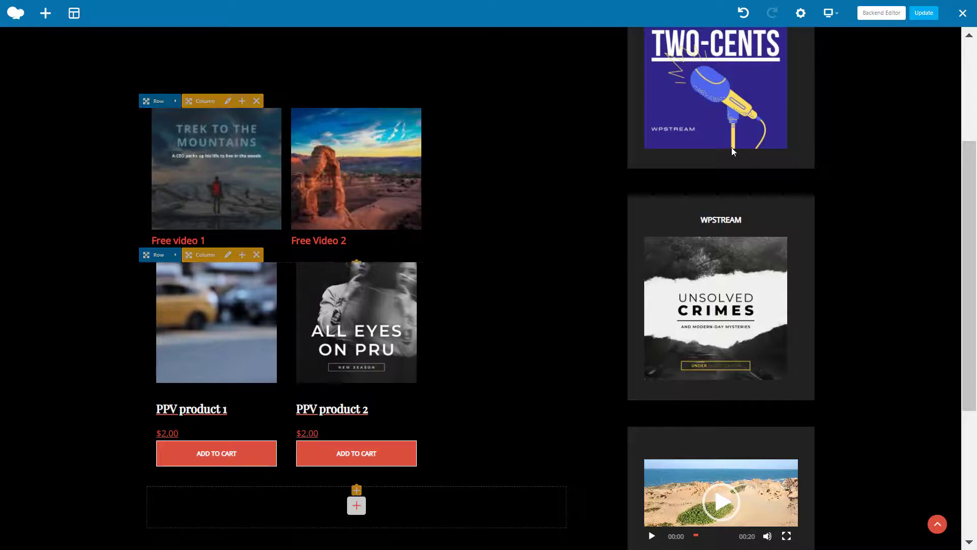
Update the Video on Demand List page and close the editor to view it live
{"action": "scroll", "coordinate": [534, 241], "scroll_direction": "up", "scroll_amount": 2}
{"action": "left_click", "coordinate": [929, 16]}
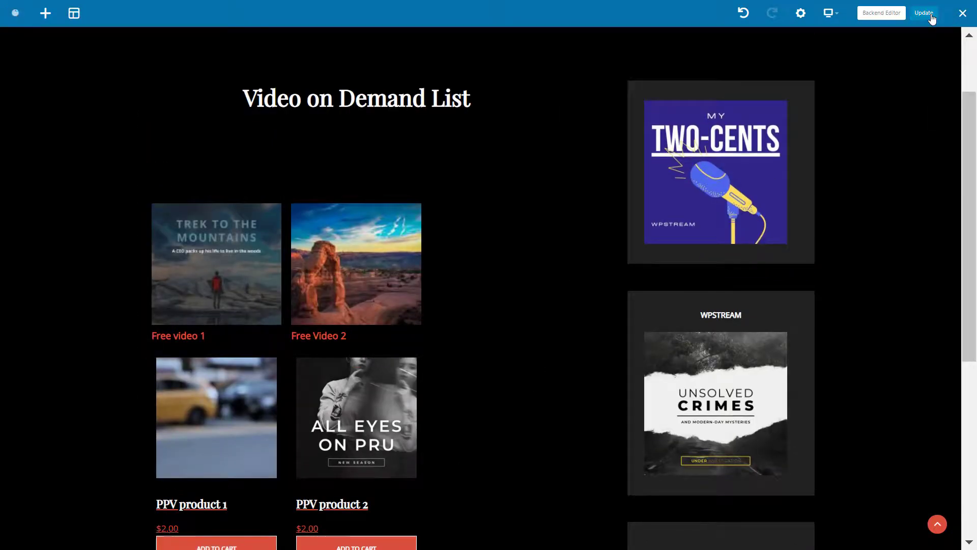
{"action": "left_click", "coordinate": [964, 14]}
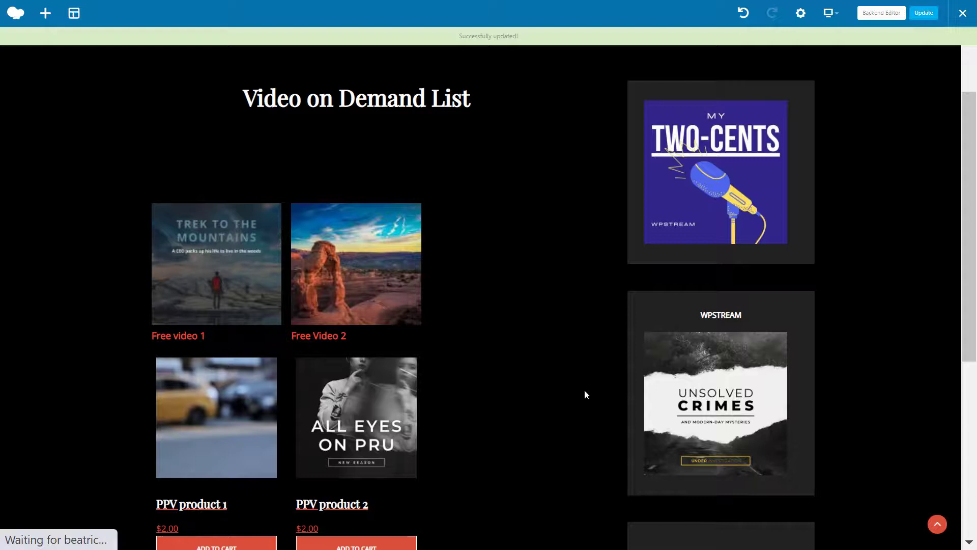
{"action": "scroll", "coordinate": [624, 312], "scroll_direction": "down", "scroll_amount": 2}
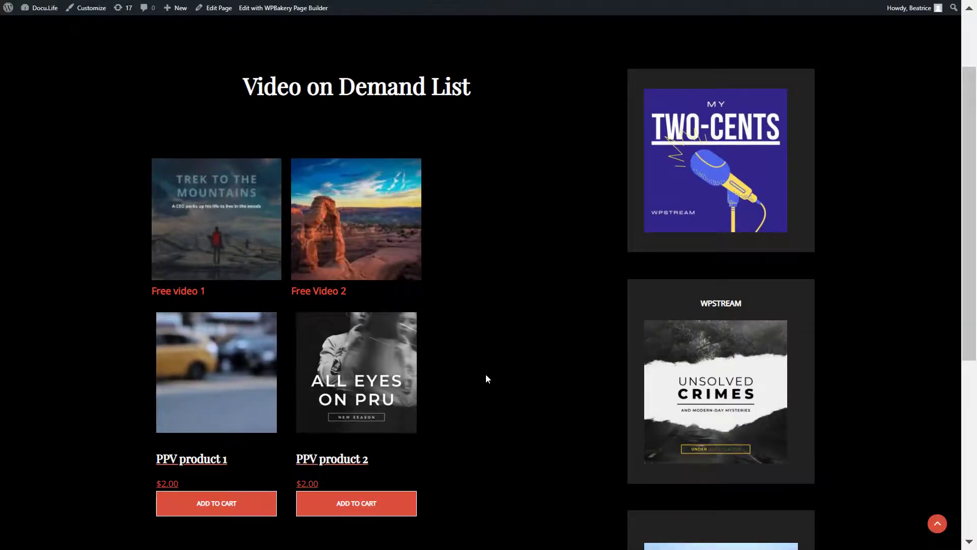
Open Free Video 2 and play it, trying picture-in-picture along the way
{"action": "left_click", "coordinate": [384, 252]}
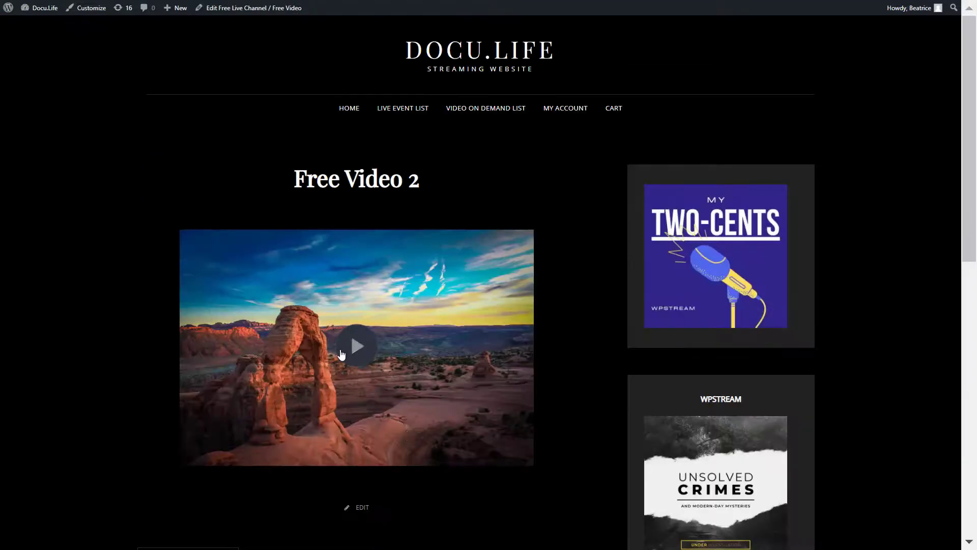
{"action": "left_click", "coordinate": [341, 354]}
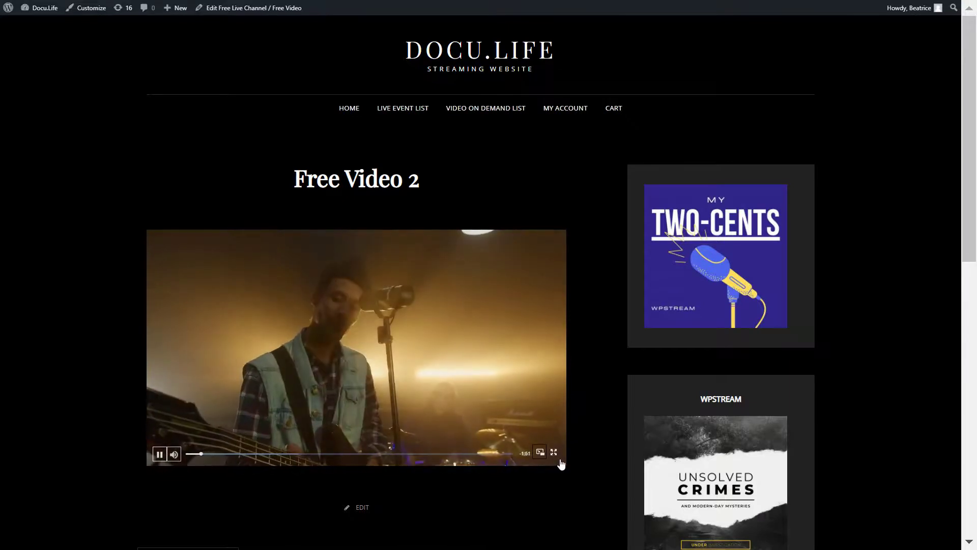
{"action": "left_click", "coordinate": [540, 452]}
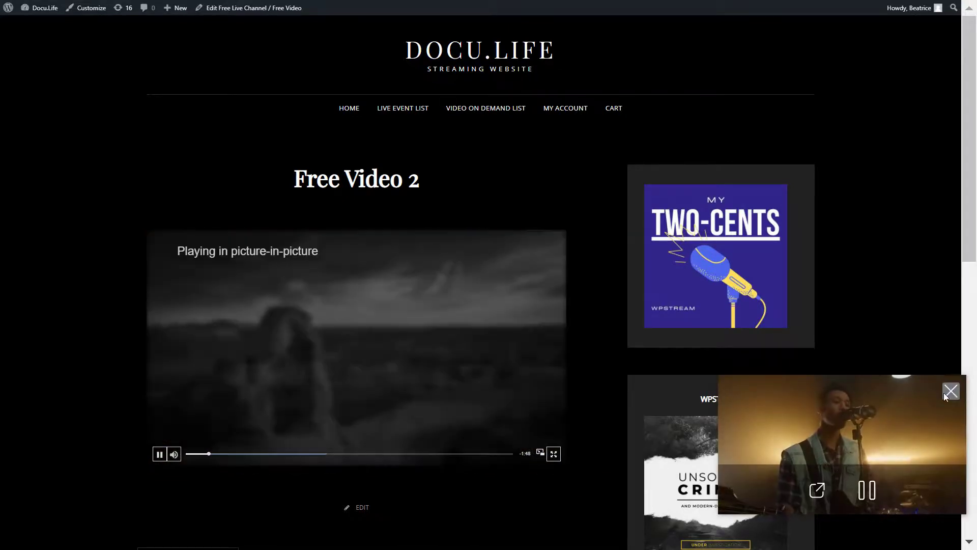
{"action": "left_click", "coordinate": [948, 392]}
{"action": "left_click", "coordinate": [380, 361]}
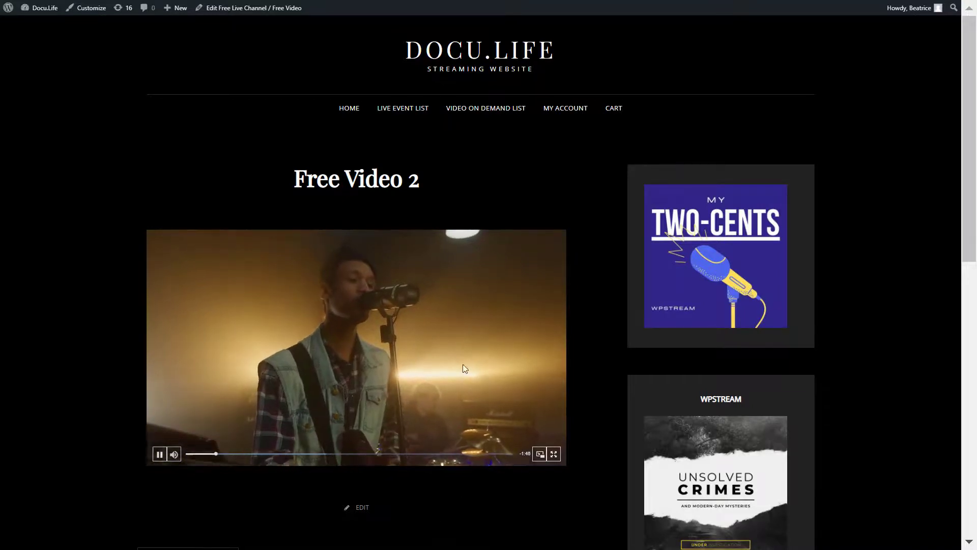
Return to the Video on Demand List and open the PPV product 1 page
{"action": "left_click", "coordinate": [496, 107]}
{"action": "scroll", "coordinate": [577, 300], "scroll_direction": "down", "scroll_amount": 2}
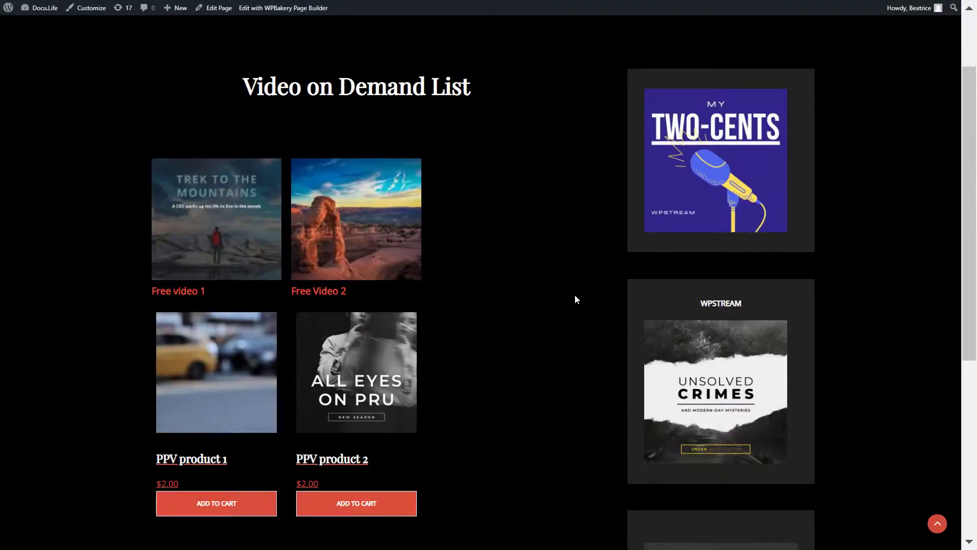
{"action": "scroll", "coordinate": [575, 299], "scroll_direction": "down", "scroll_amount": 2}
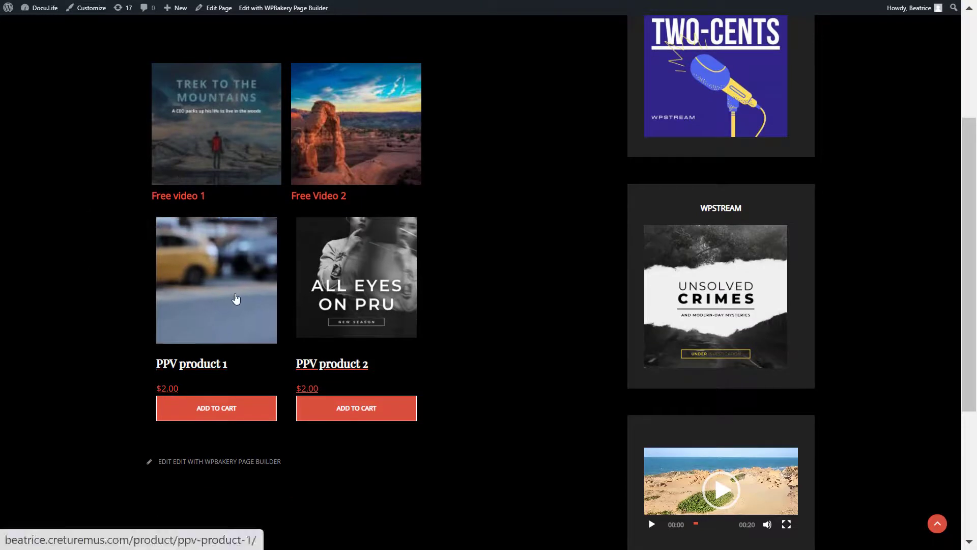
{"action": "left_click", "coordinate": [236, 299]}
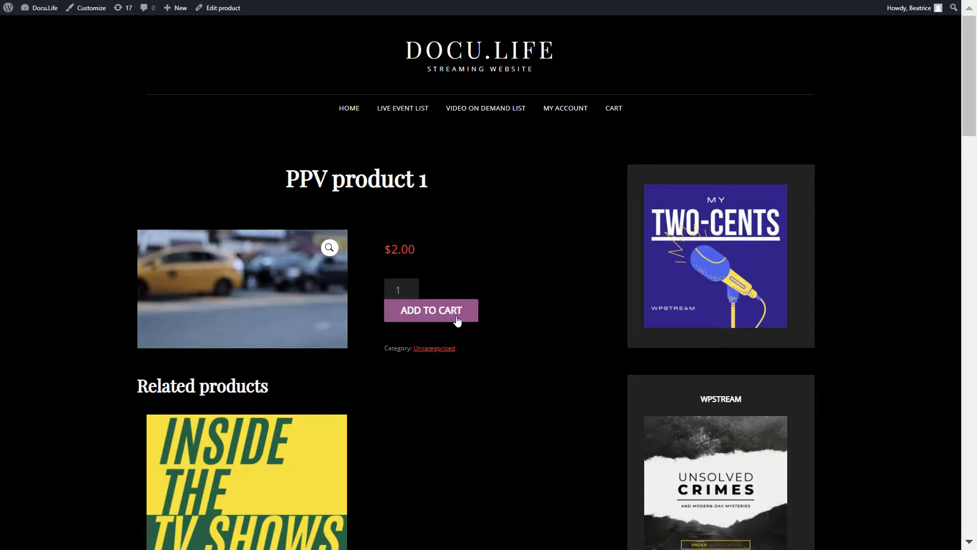
Go back to the Video on Demand List, then open the Live Event List page
{"action": "left_click", "coordinate": [488, 110]}
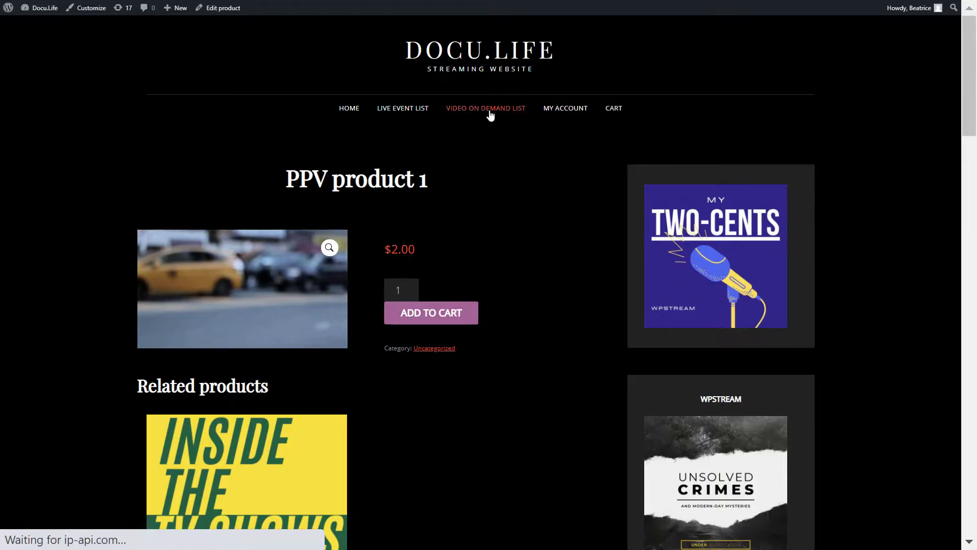
{"action": "scroll", "coordinate": [424, 119], "scroll_direction": "down", "scroll_amount": 5}
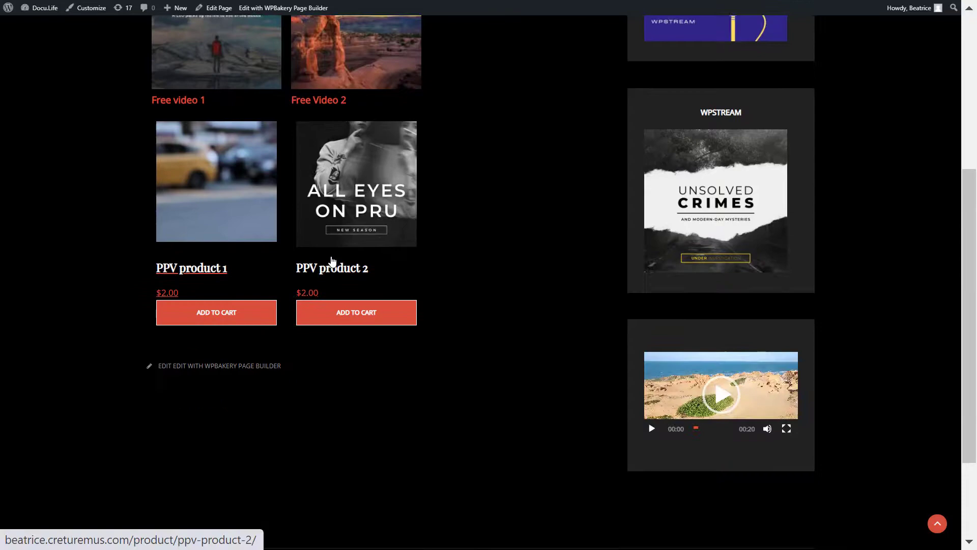
{"action": "scroll", "coordinate": [384, 187], "scroll_direction": "up", "scroll_amount": 5}
{"action": "left_click", "coordinate": [417, 115]}
{"action": "scroll", "coordinate": [489, 211], "scroll_direction": "down", "scroll_amount": 5}
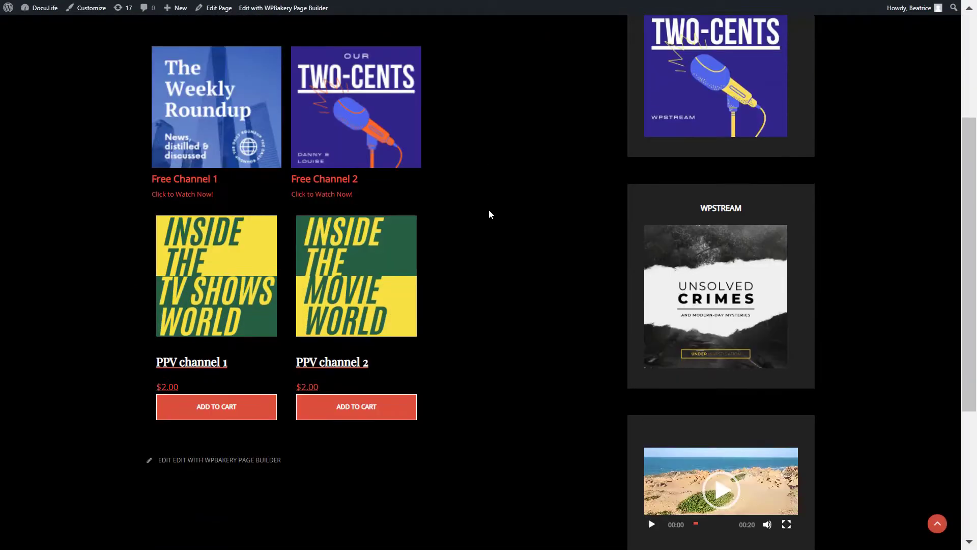
{"action": "scroll", "coordinate": [483, 261], "scroll_direction": "up", "scroll_amount": 3}
{"action": "scroll", "coordinate": [484, 260], "scroll_direction": "up", "scroll_amount": 2}
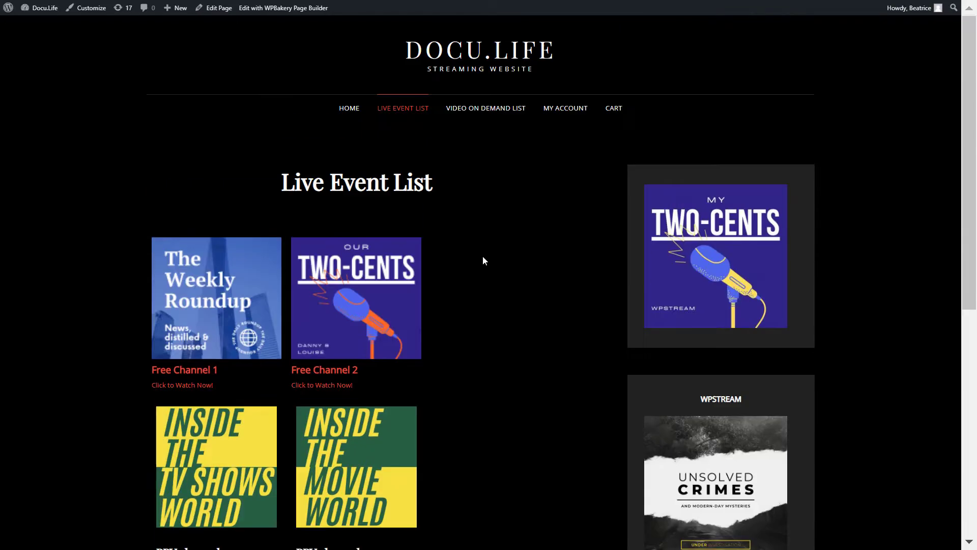